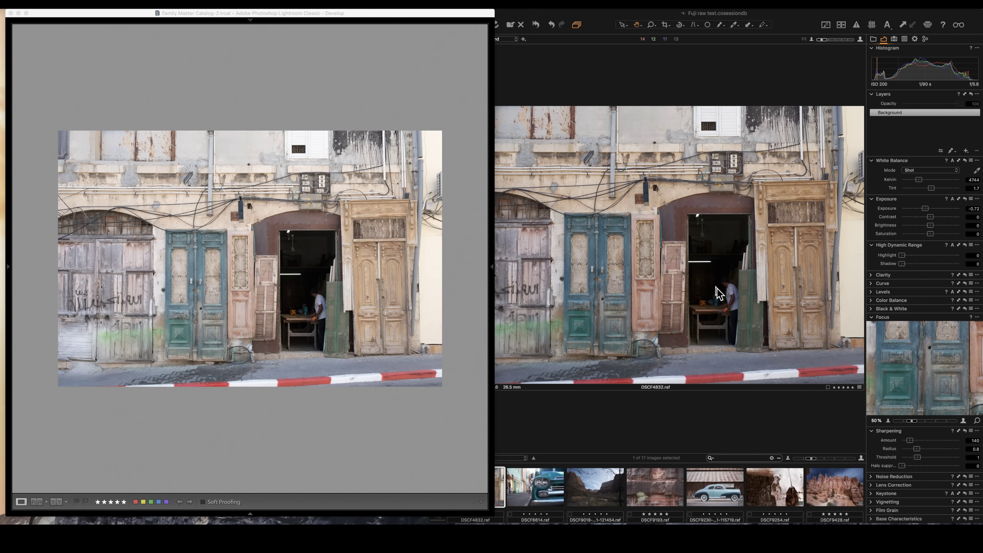
Step: Compare the man at the workbench in the dark doorway, magnified at similar framing in Capture One and Lightroom
left_click(718, 293)
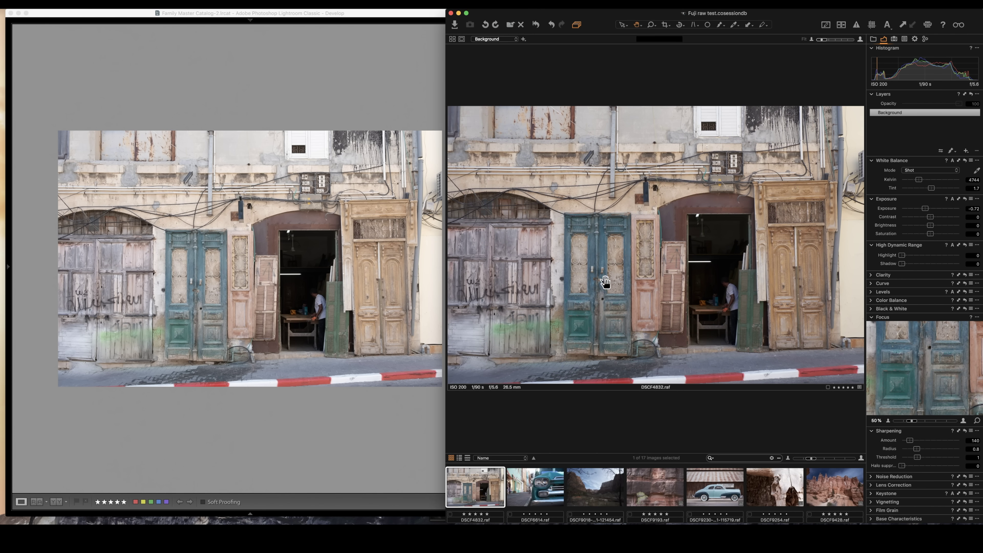
left_click(703, 292)
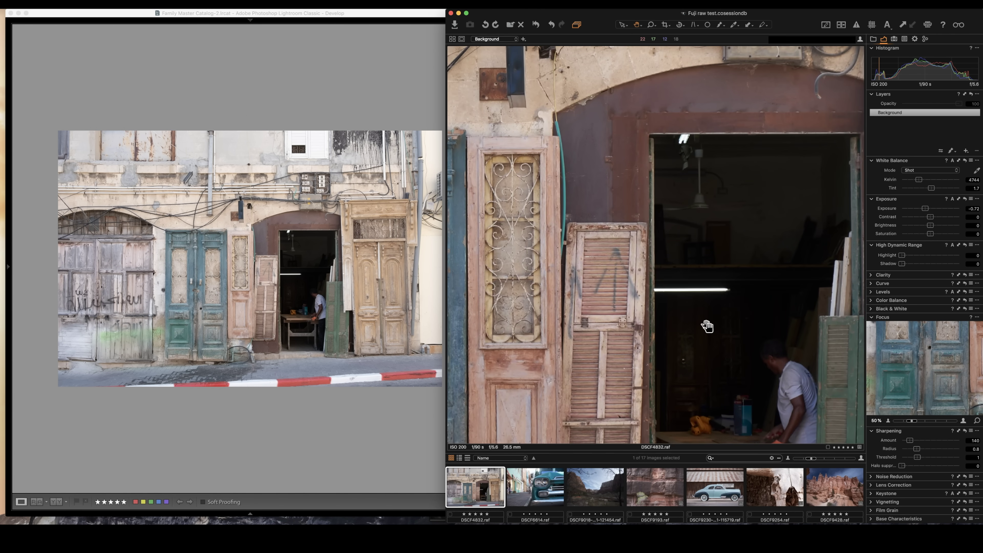
scroll(709, 327, "up", 3)
left_click_drag(707, 325, 638, 166)
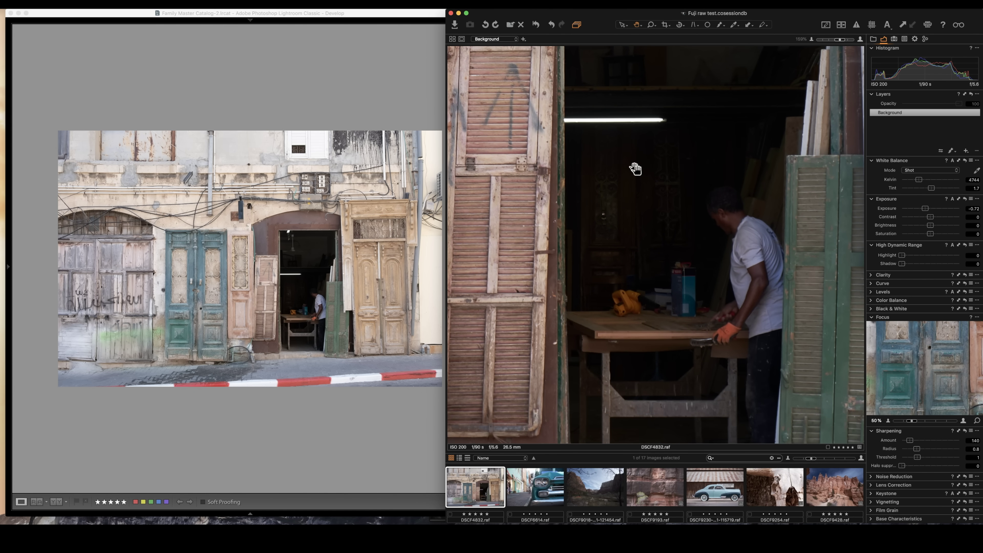
left_click(289, 355)
mouse_move(325, 310)
left_mouse_down()
mouse_move(391, 333)
mouse_move(423, 284)
mouse_move(105, 259)
left_mouse_up()
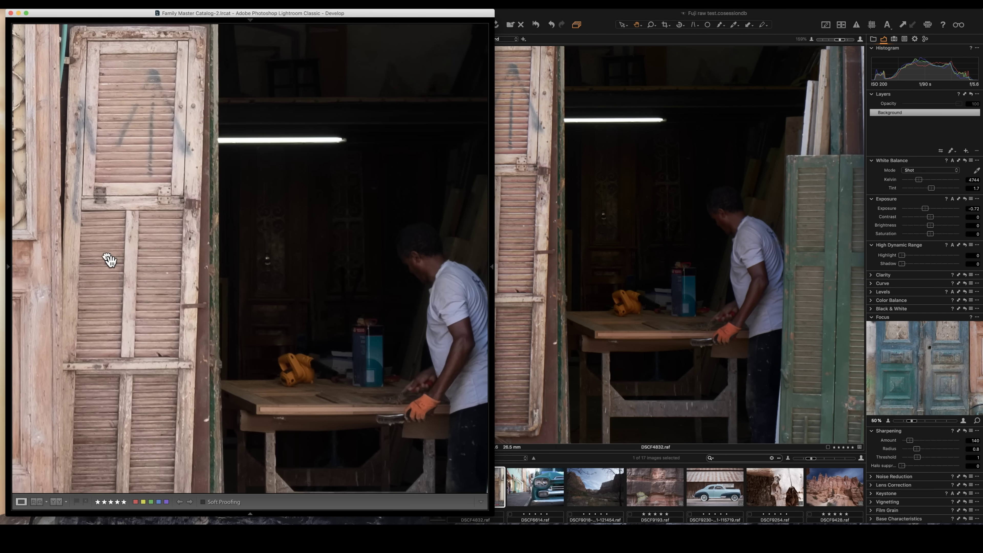
mouse_move(281, 279)
left_mouse_down()
mouse_move(270, 237)
mouse_move(260, 250)
left_mouse_up()
left_click(674, 276)
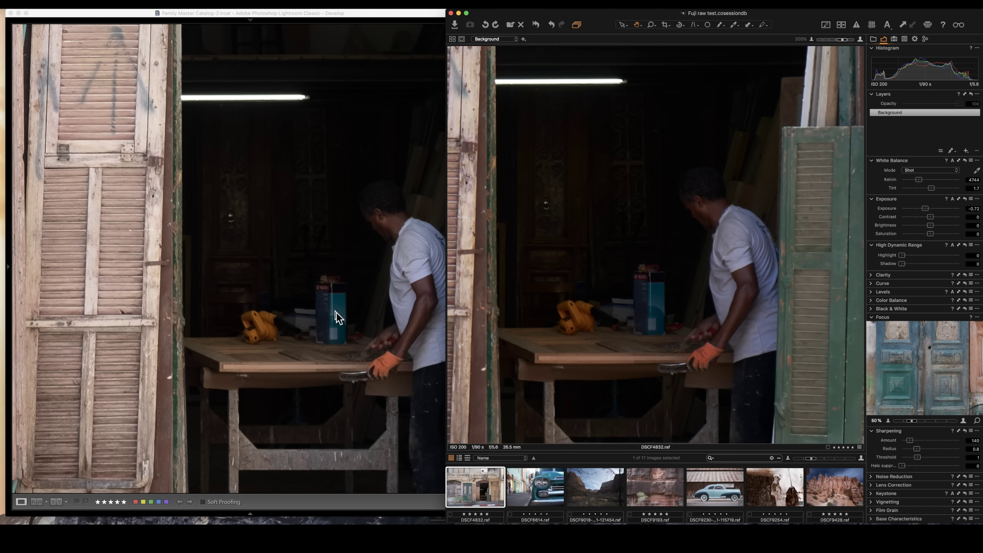
Step: Examine the shadow detail around the orange tool and blue can on the workbench closely in both Lightroom and Capture One
left_click(336, 312)
key("super+equal")
key("super+equal")
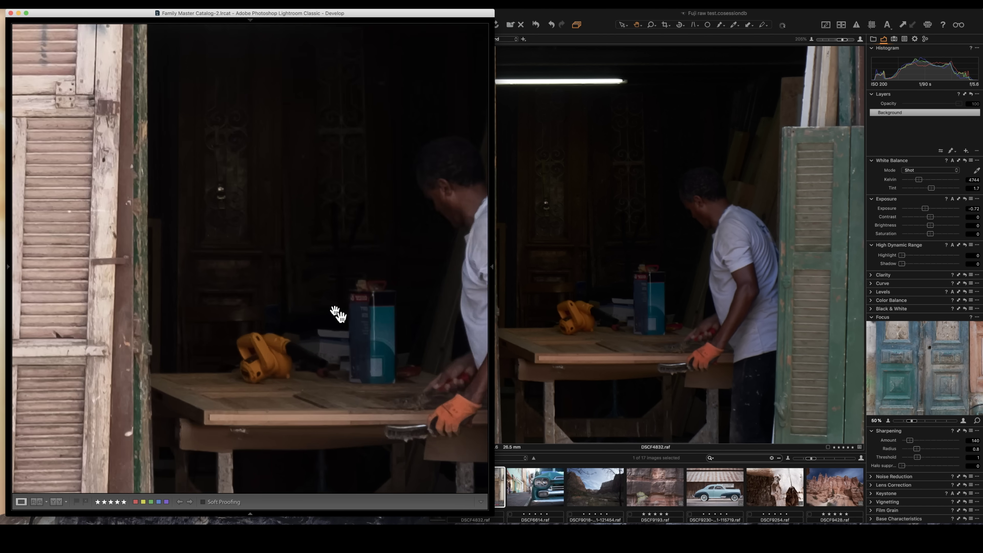
left_click_drag(392, 354, 310, 308)
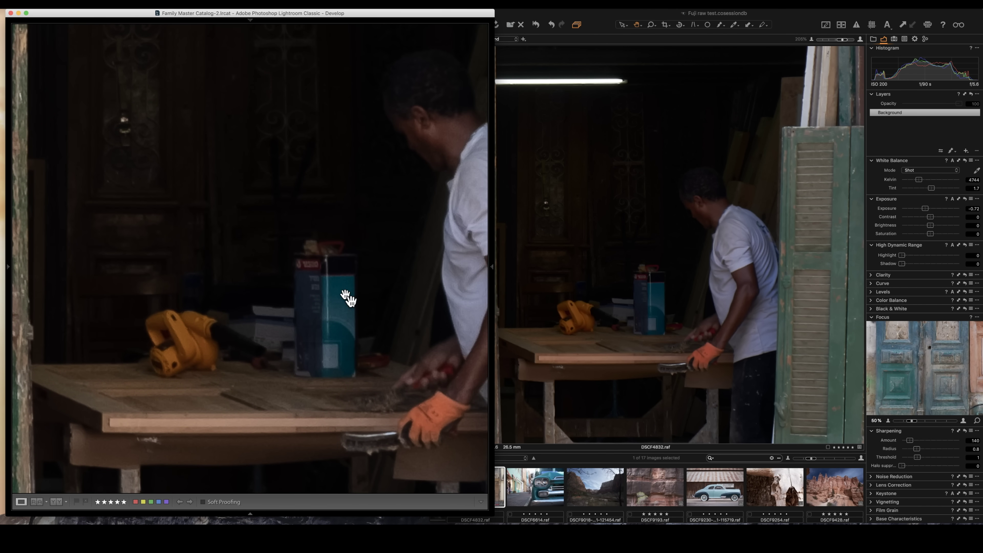
left_click(674, 308)
scroll(657, 300, "up", 3)
scroll(657, 300, "up", 1)
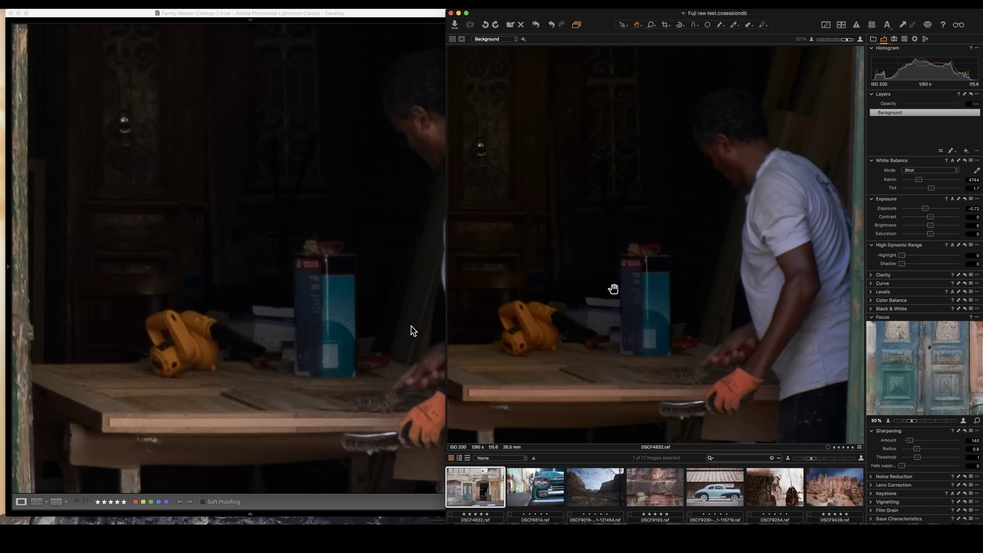
scroll(645, 286, "down", 1)
scroll(644, 287, "down", 1)
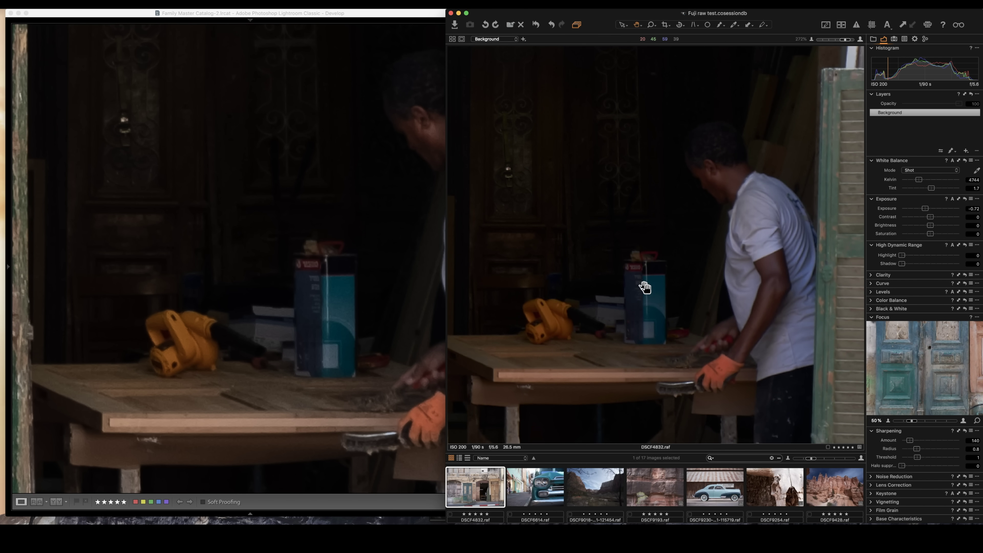
scroll(673, 299, "down", 5)
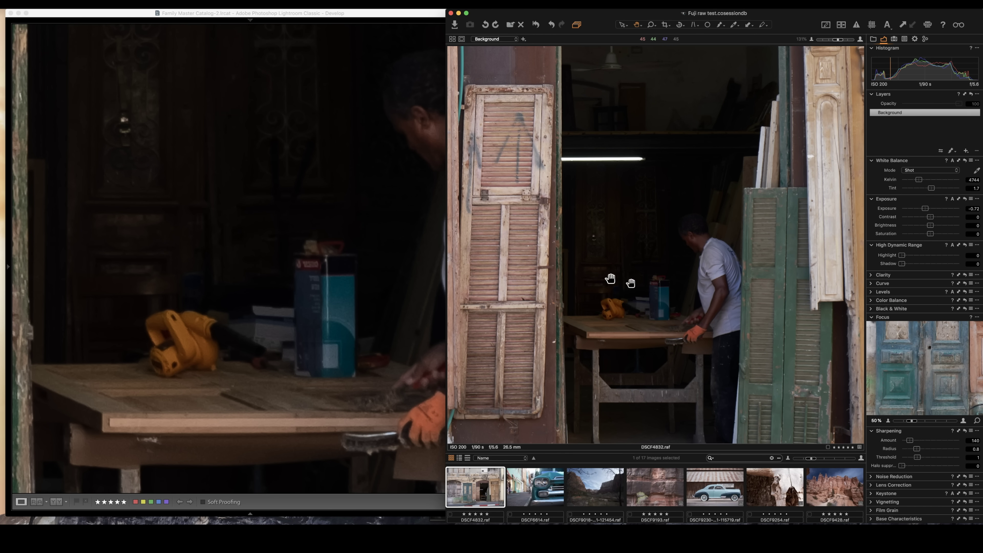
left_click_drag(531, 286, 603, 270)
scroll(608, 269, "down", 2)
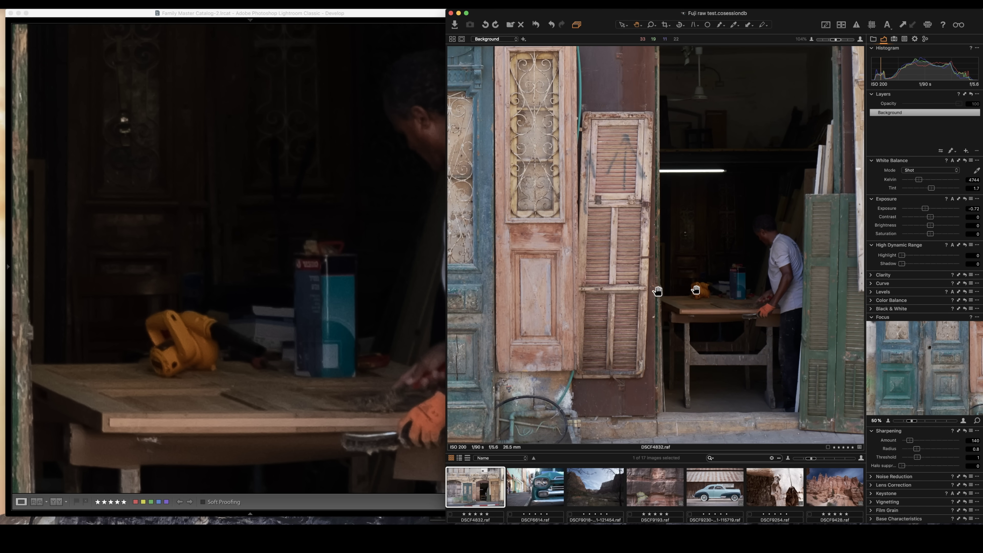
scroll(699, 294, "down", 3)
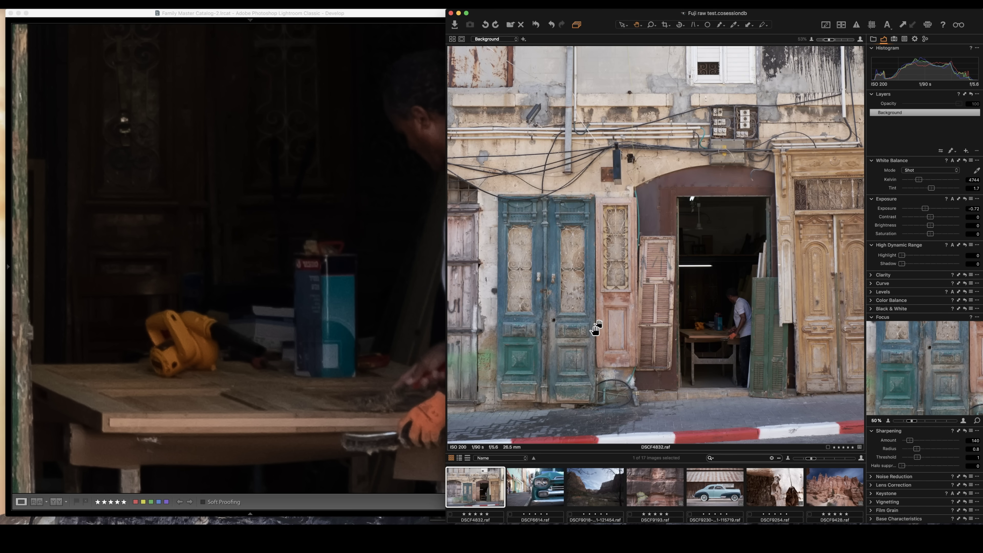
Step: Compare the texture and ironwork of the weathered blue doors, magnified to matching framing in Lightroom and Capture One
left_click(373, 320)
key("super+minus")
key("super+minus")
key("super+minus")
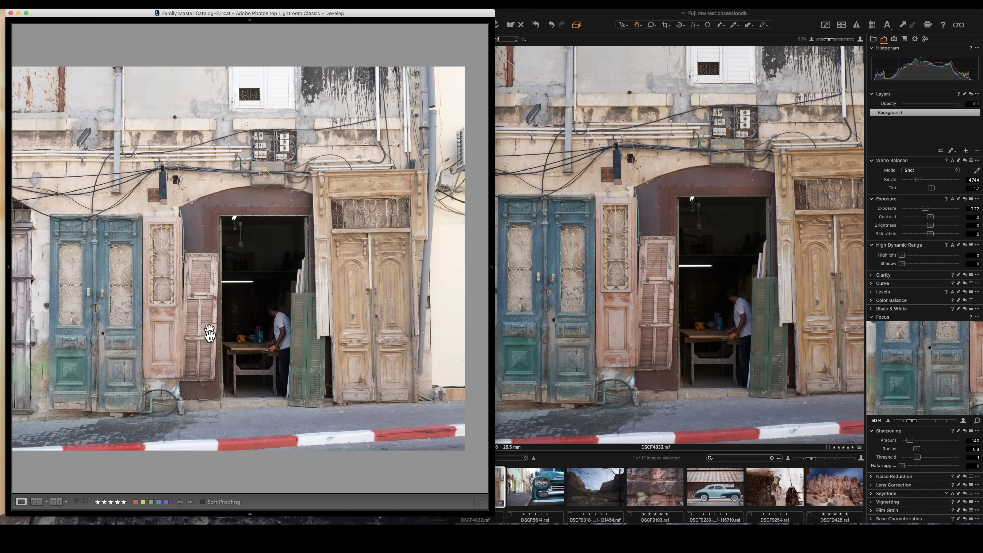
left_click_drag(182, 334, 305, 307)
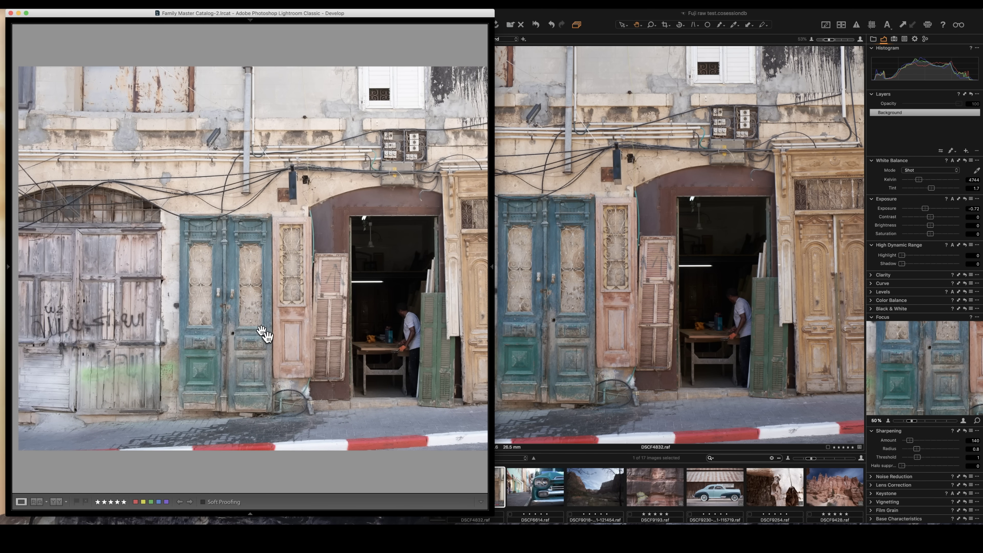
left_click(259, 294)
left_click(586, 294)
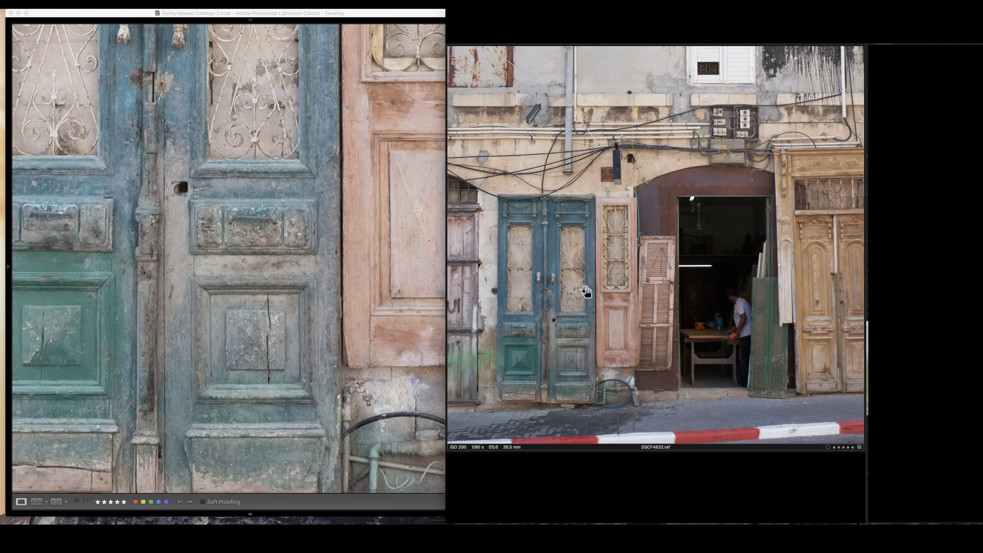
left_click(562, 280)
scroll(563, 279, "up", 3)
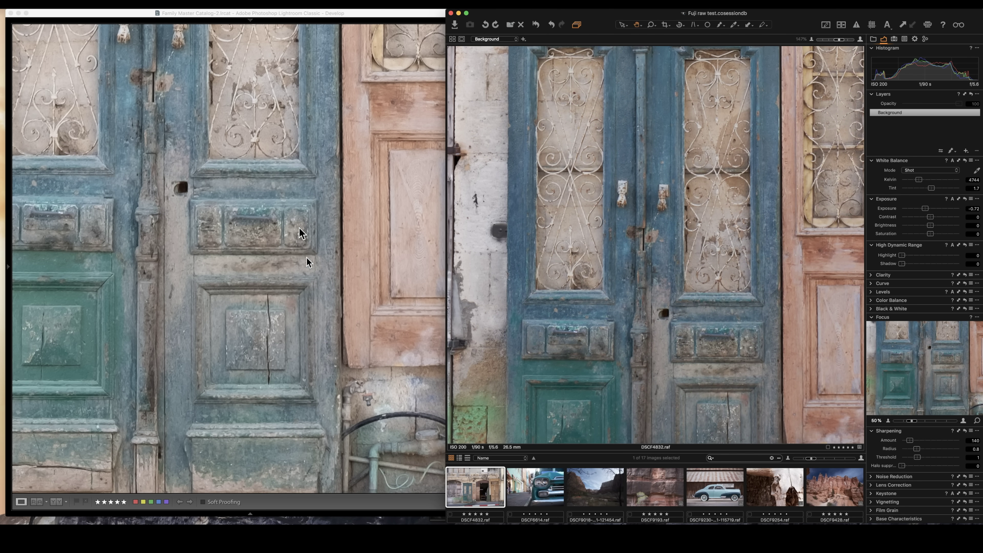
left_click(312, 167)
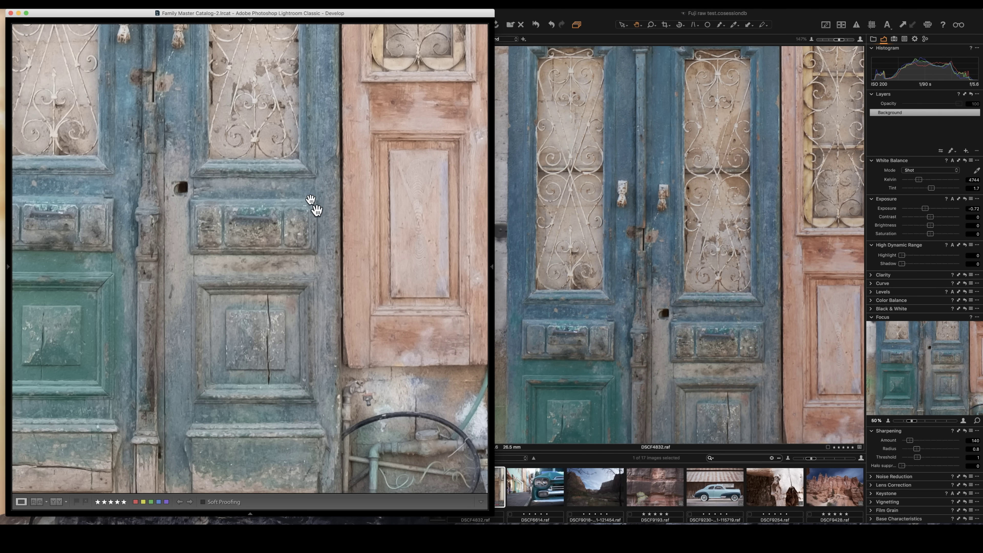
left_click_drag(276, 161, 300, 292)
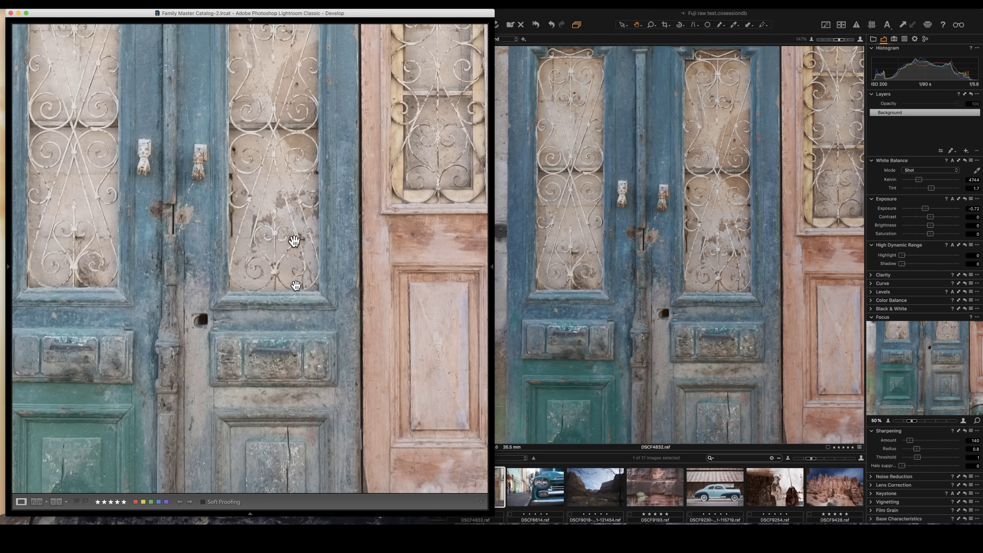
left_click_drag(243, 197, 256, 241)
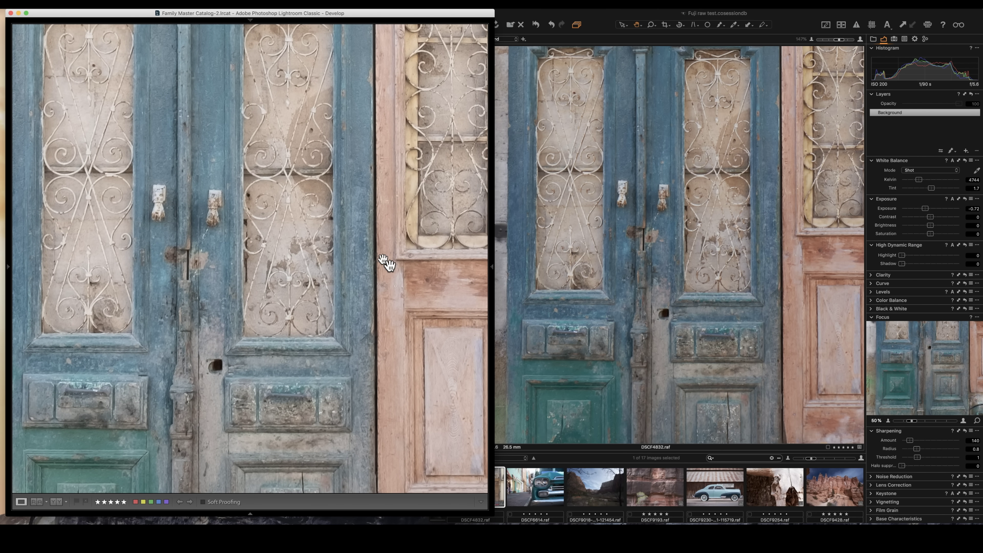
left_click(699, 252)
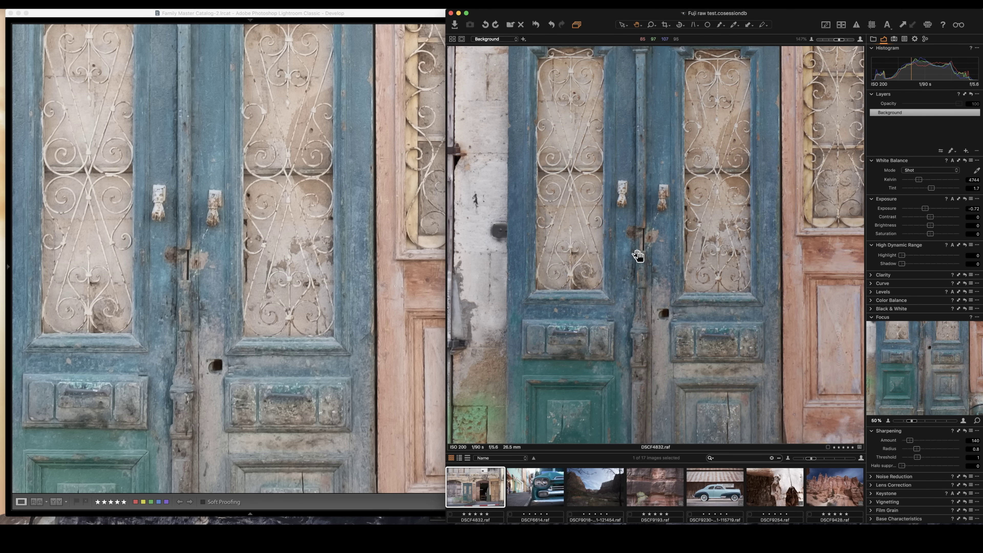
left_click_drag(624, 260, 666, 224)
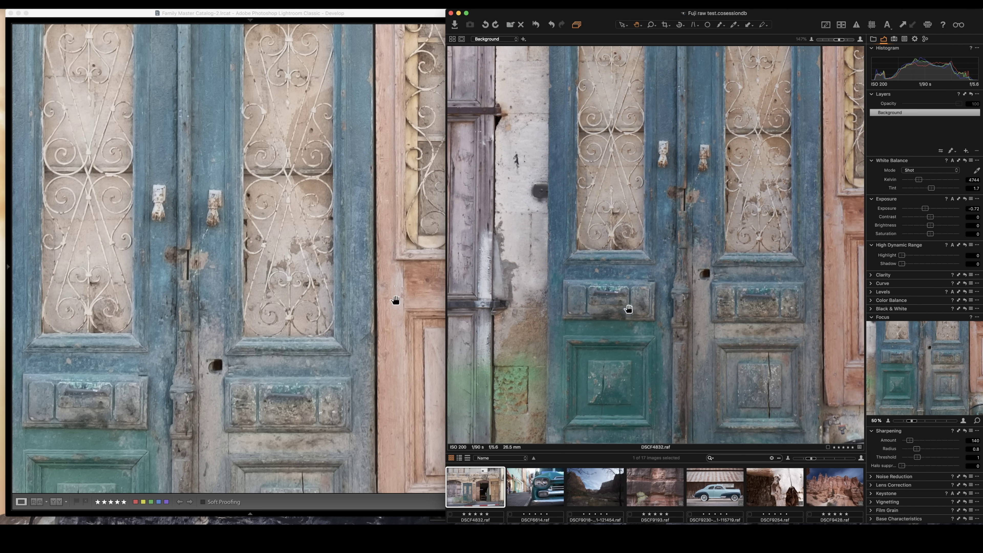
left_click(291, 316)
left_click_drag(290, 343, 314, 191)
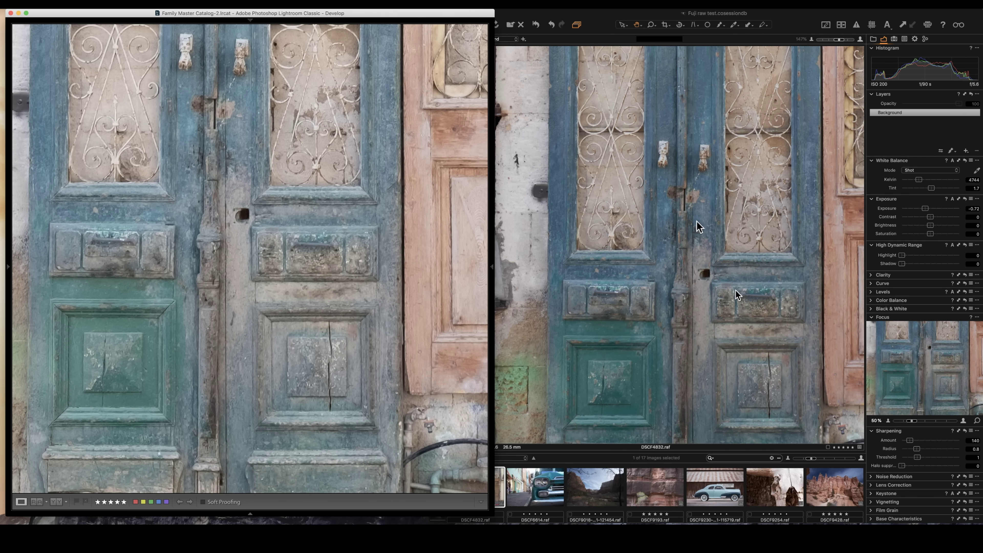
Step: Raise the sharpening amount to 124 in Lightroom and inspect the blue doors' detail up close
left_click(412, 313)
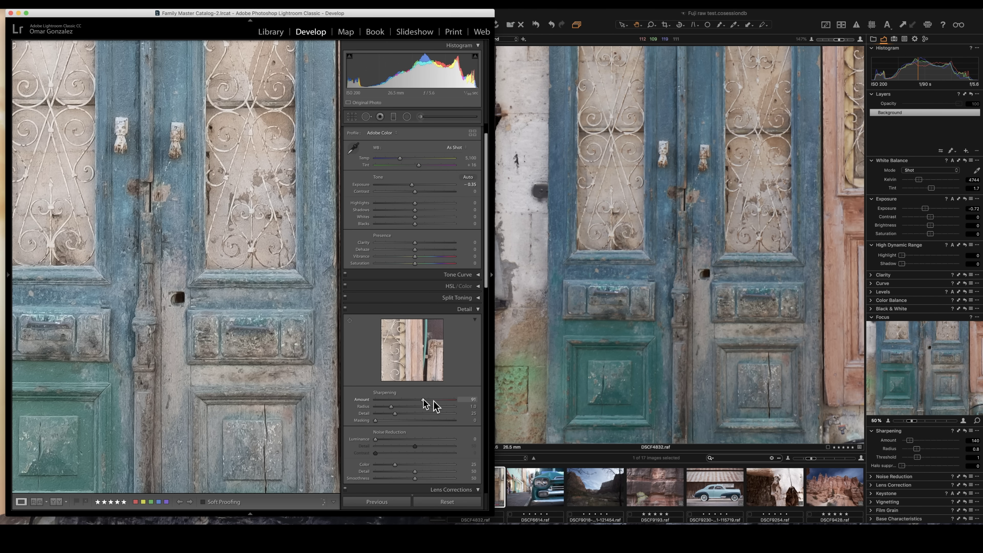
left_click_drag(441, 401, 442, 401)
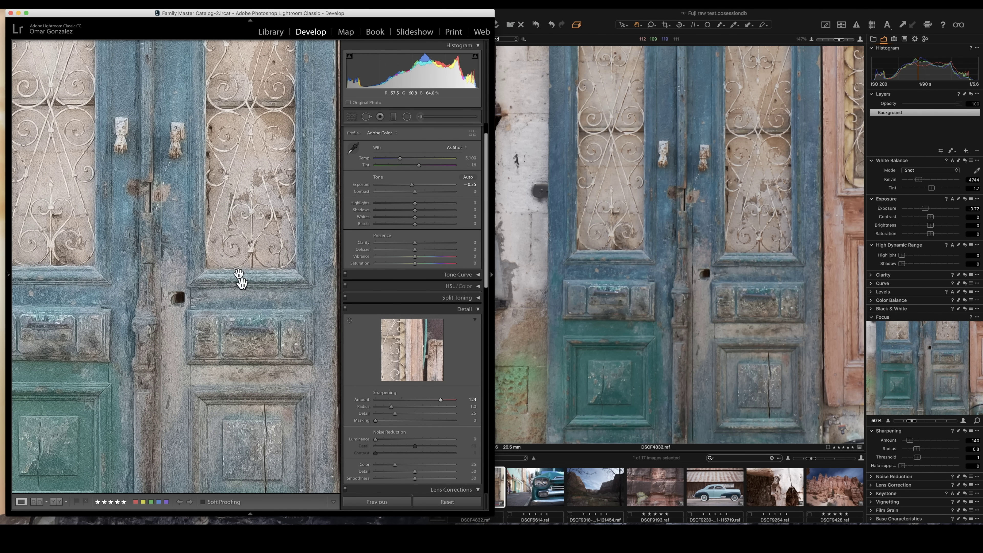
left_click_drag(215, 289, 217, 288)
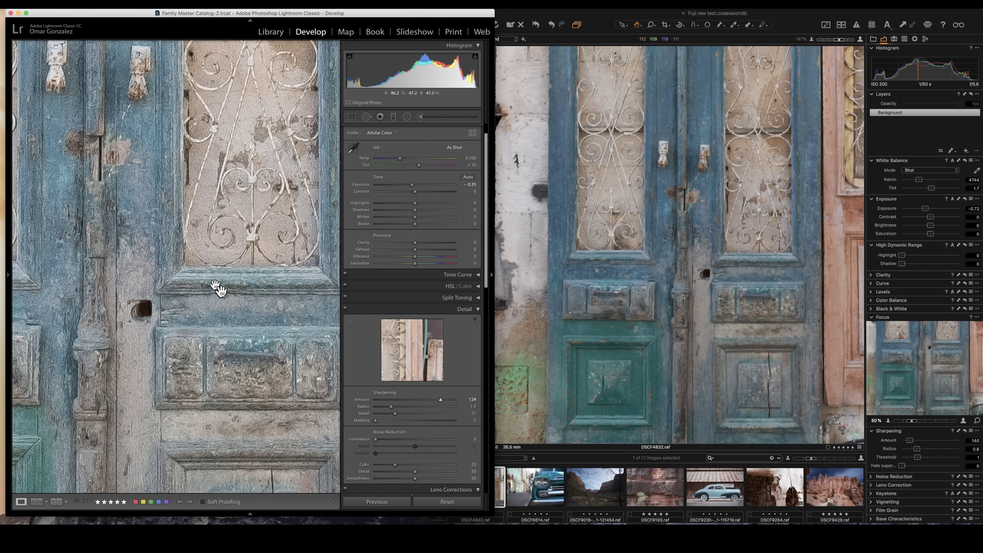
left_click(217, 288)
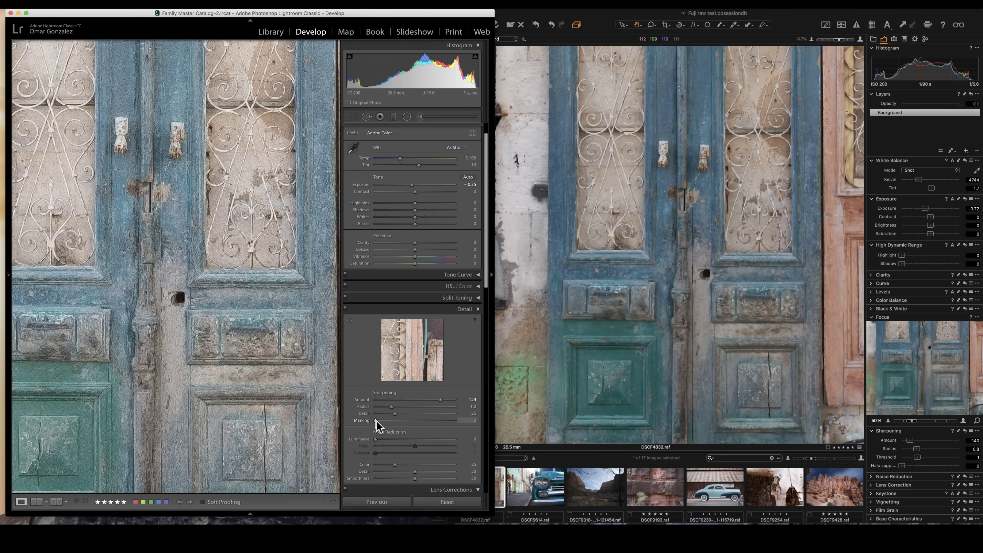
Step: Set the Lightroom sharpening masking to 90 and reduce the sharpening amount to 59
left_click_drag(376, 420, 446, 418)
left_click(440, 401, "alt")
left_click_drag(430, 401, 394, 407)
Step: Switch to Capture One, set the sharpening amount to 418, and check the blue doors at different magnifications
left_click(913, 446)
left_click_drag(925, 438, 930, 438)
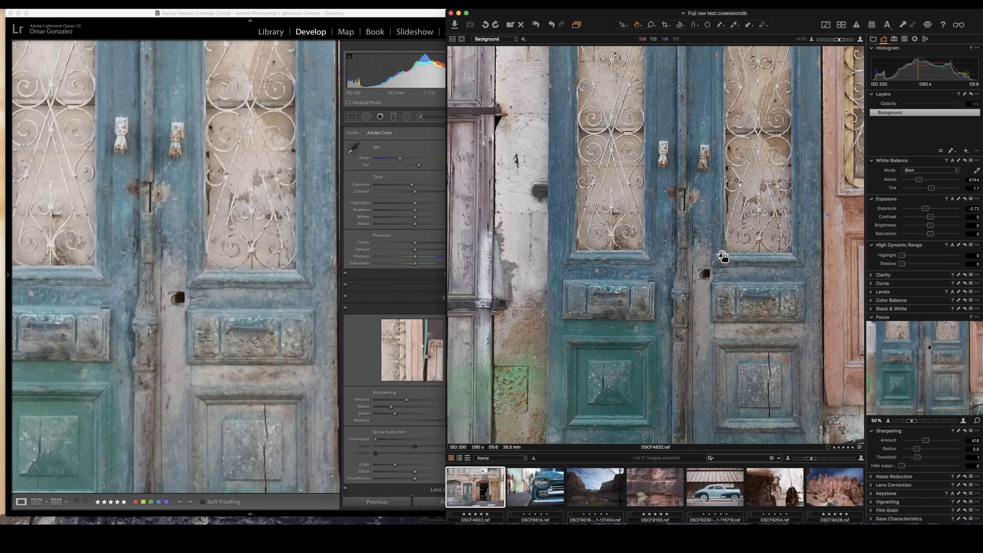
scroll(693, 275, "down", 3)
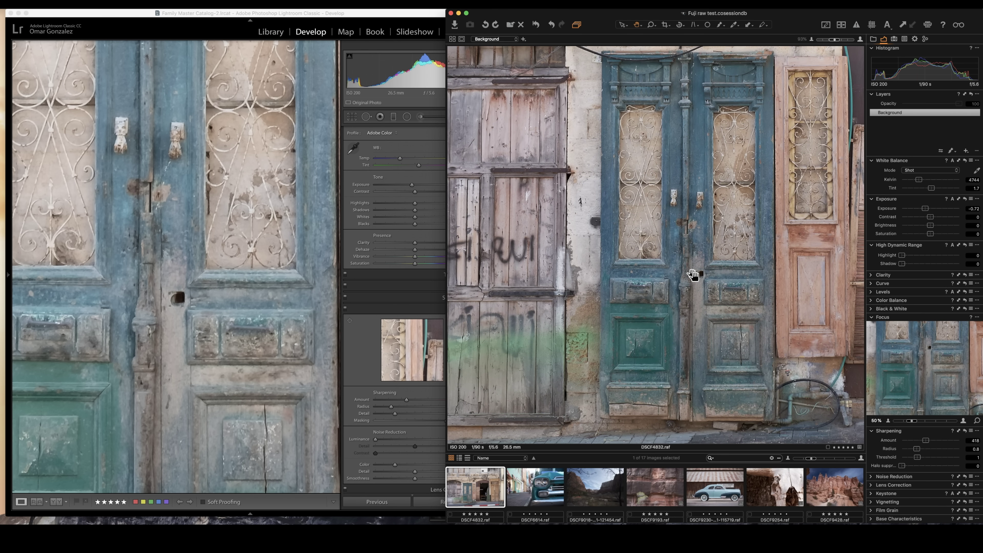
scroll(693, 274, "up", 3)
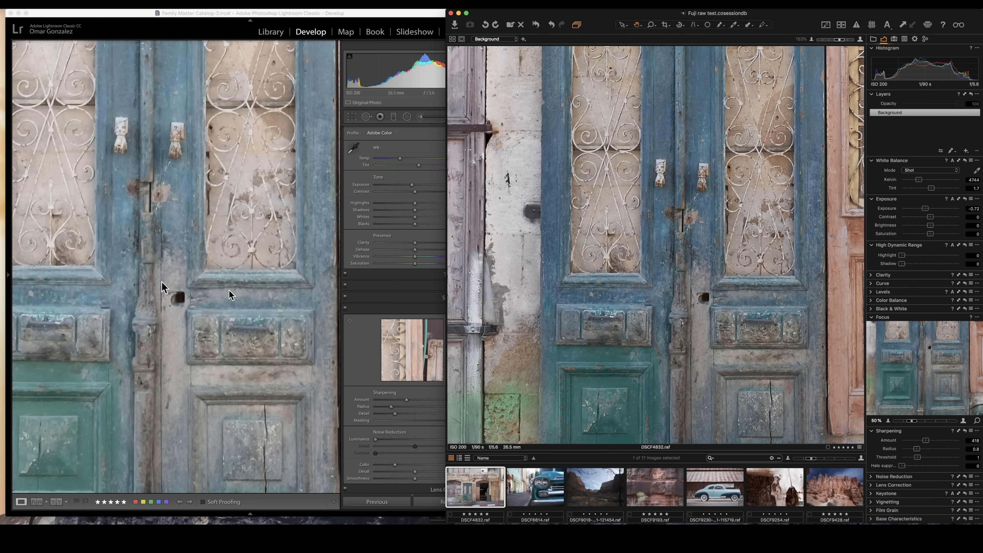
Step: Check the Lightroom sharpening settings against Capture One, and slightly increase the sharpening amount in Capture One
left_click(192, 293)
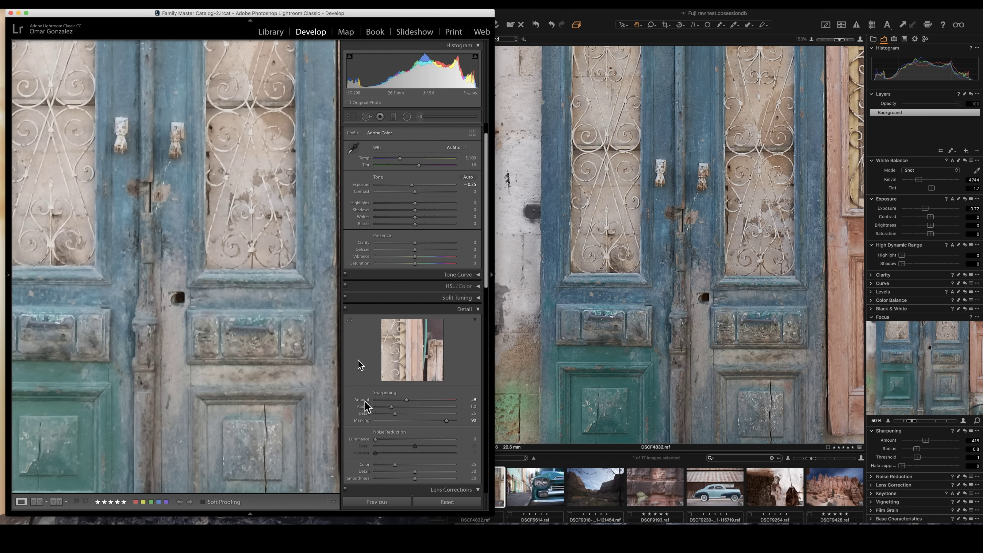
left_click(658, 329)
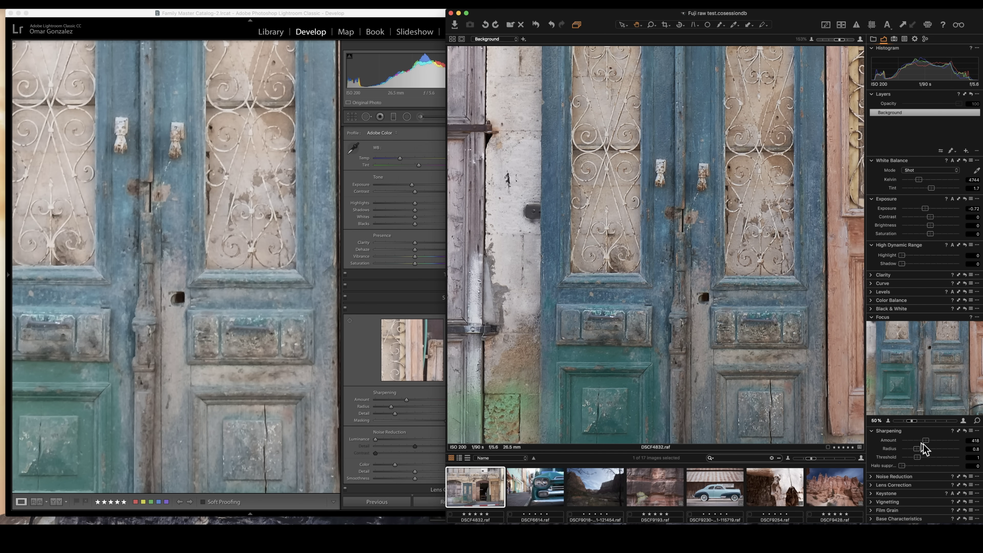
left_click_drag(925, 441, 929, 441)
double_click(734, 386)
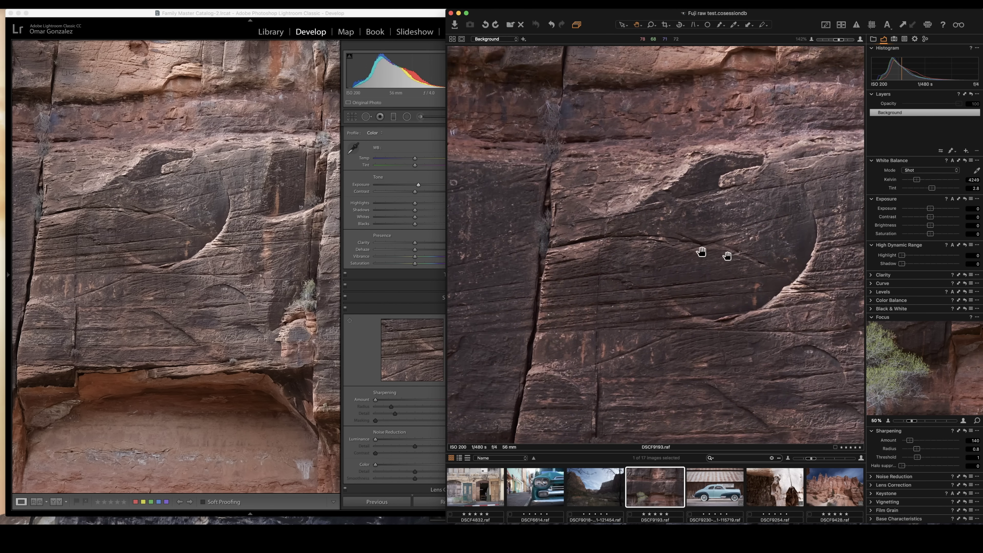
Step: Compare the rock wall photo DSCF9193.raf in both programs and set its exposure to 0.54 in Capture One
left_click_drag(702, 251, 697, 228)
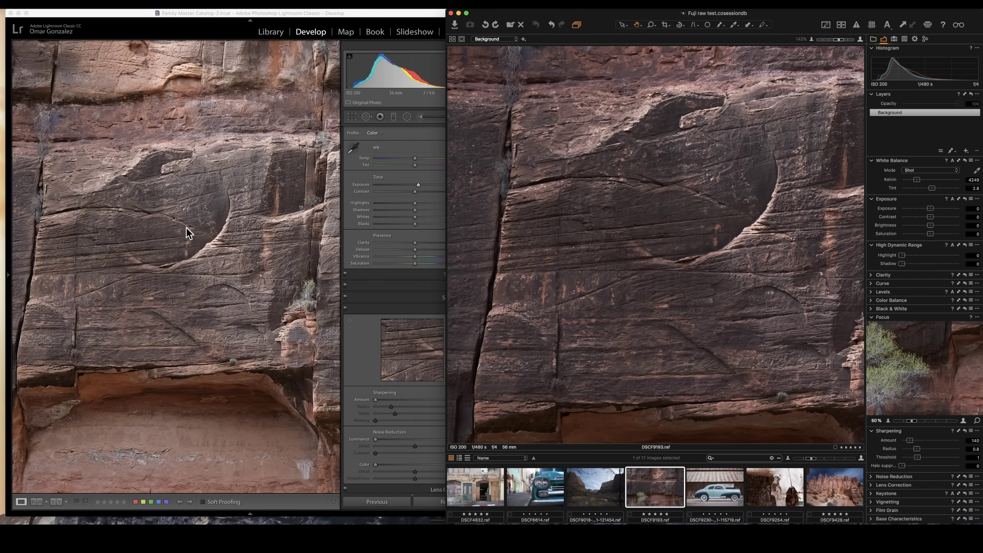
left_click(170, 247)
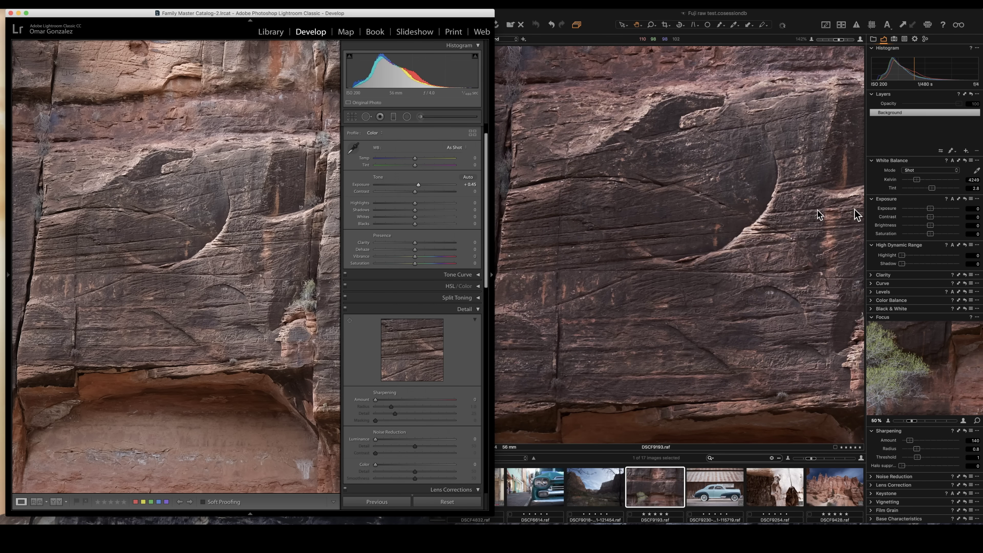
left_click(924, 212)
left_click_drag(926, 213, 937, 215)
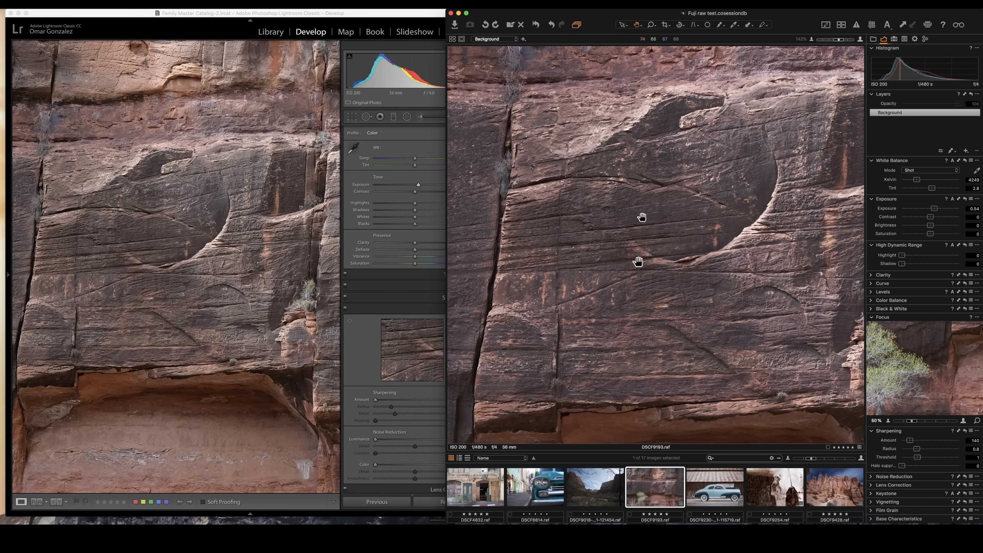
Step: Switch to Lightroom and set the rock wall photo's sharpening amount to 67 and masking to 77
left_click(259, 254)
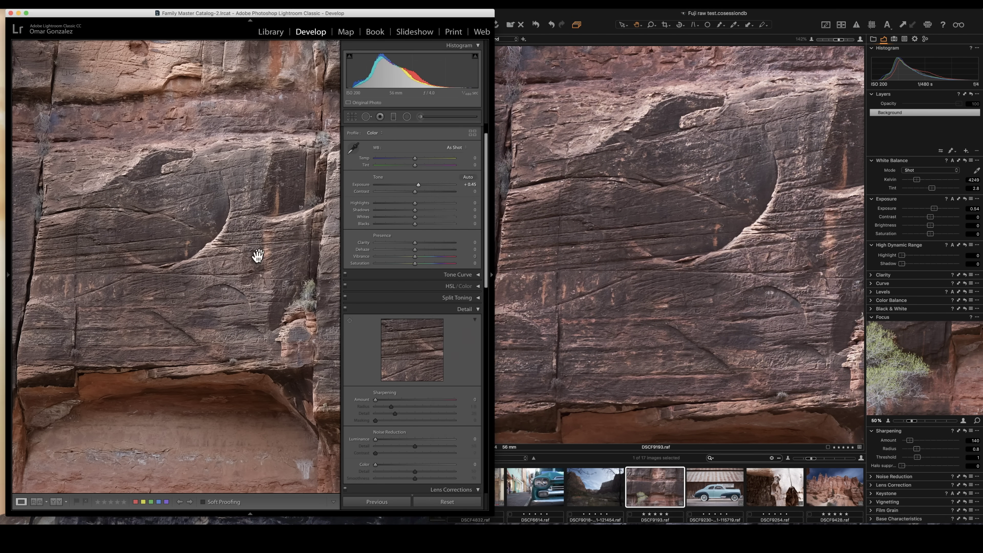
left_click_drag(377, 401, 412, 405)
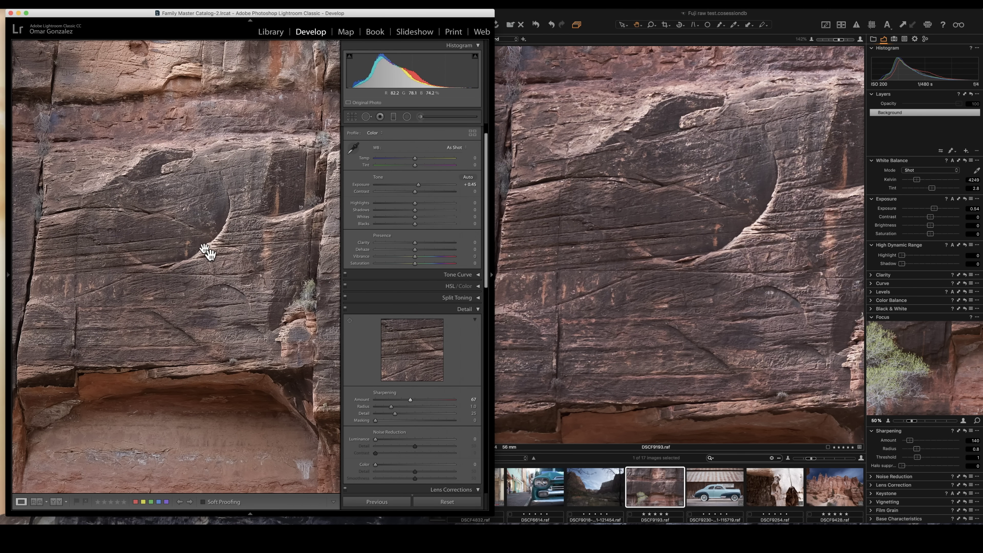
left_click(207, 252)
left_click_drag(207, 252, 216, 273)
left_click_drag(222, 374, 217, 308)
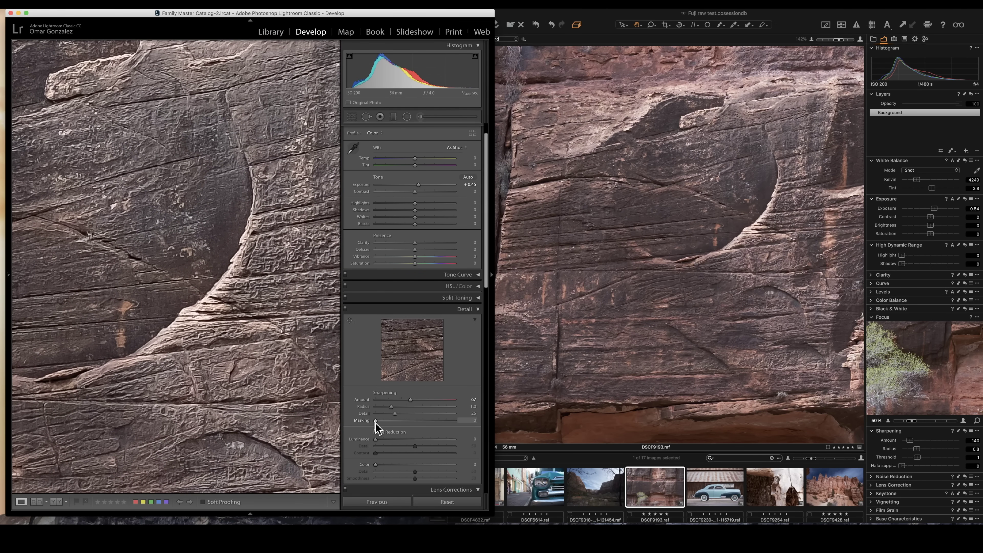
left_click_drag(411, 422, 437, 423)
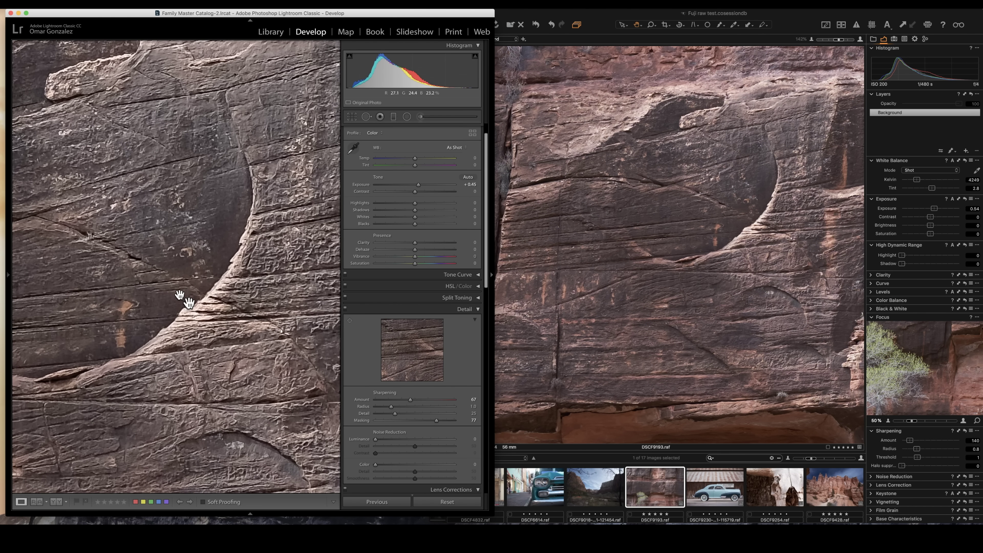
scroll(187, 300, "up", 3)
Step: Switch to Capture One, set the rock wall photo's sharpening amount to 423, and inspect the rock at several magnifications
left_click(604, 304)
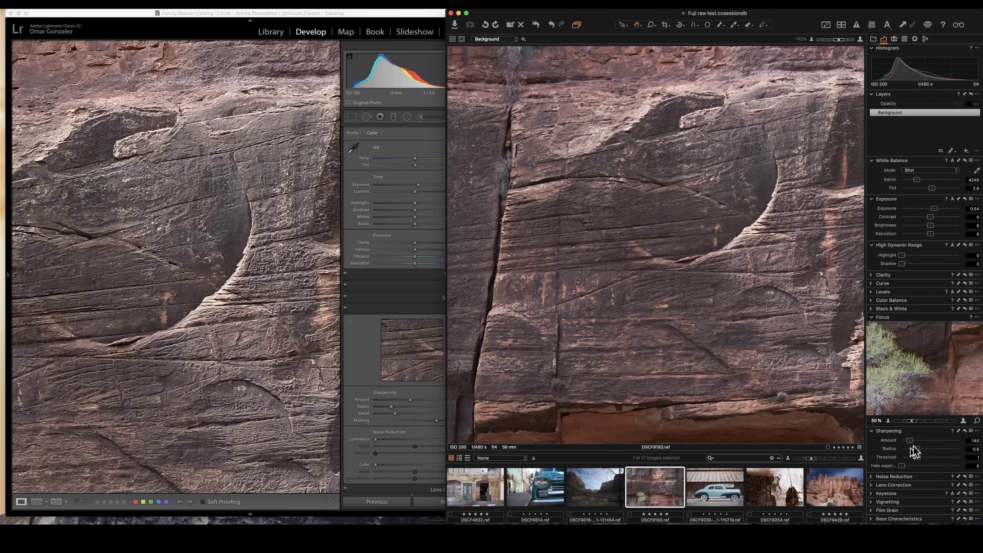
left_click_drag(911, 439, 924, 439)
scroll(756, 302, "down", 3)
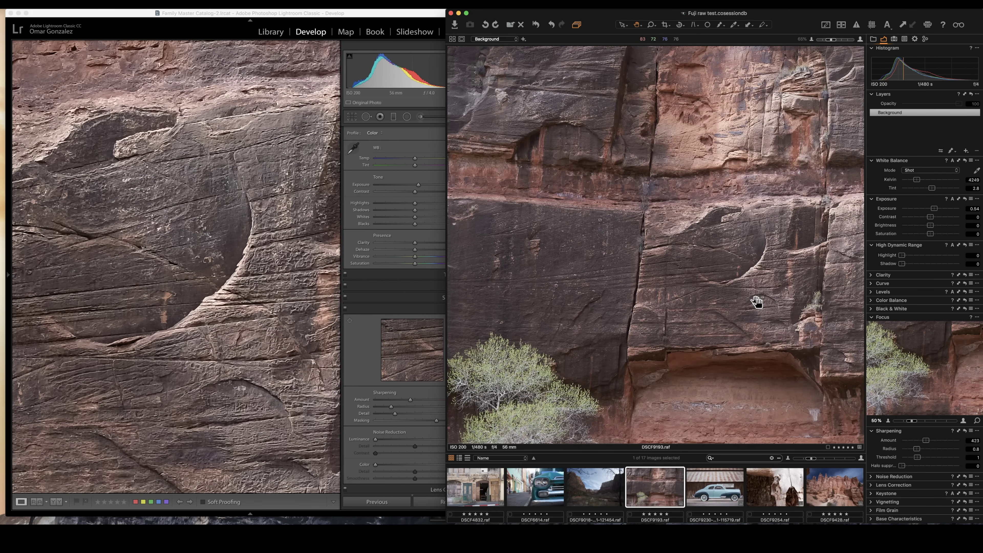
scroll(725, 278, "down", 2)
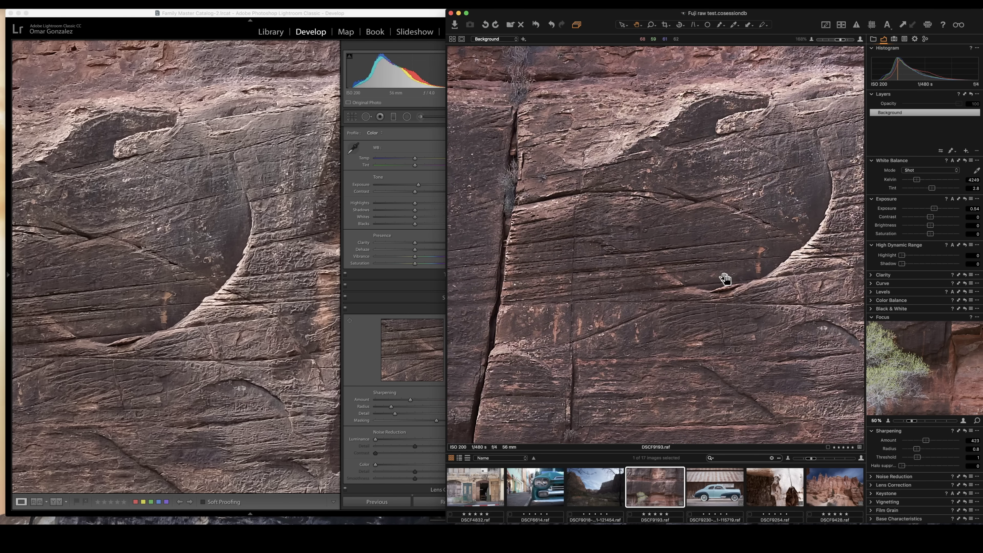
scroll(725, 278, "down", 1)
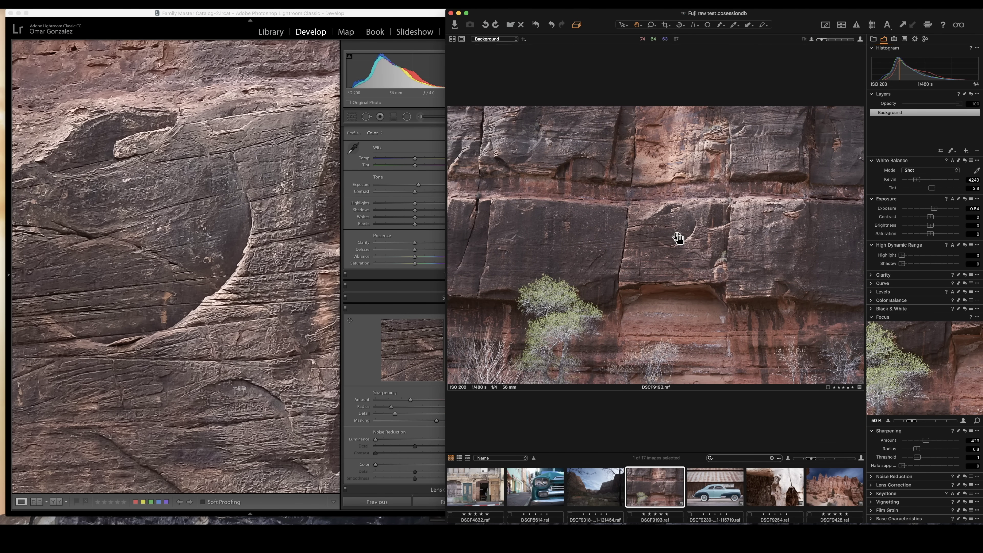
scroll(677, 237, "up", 3)
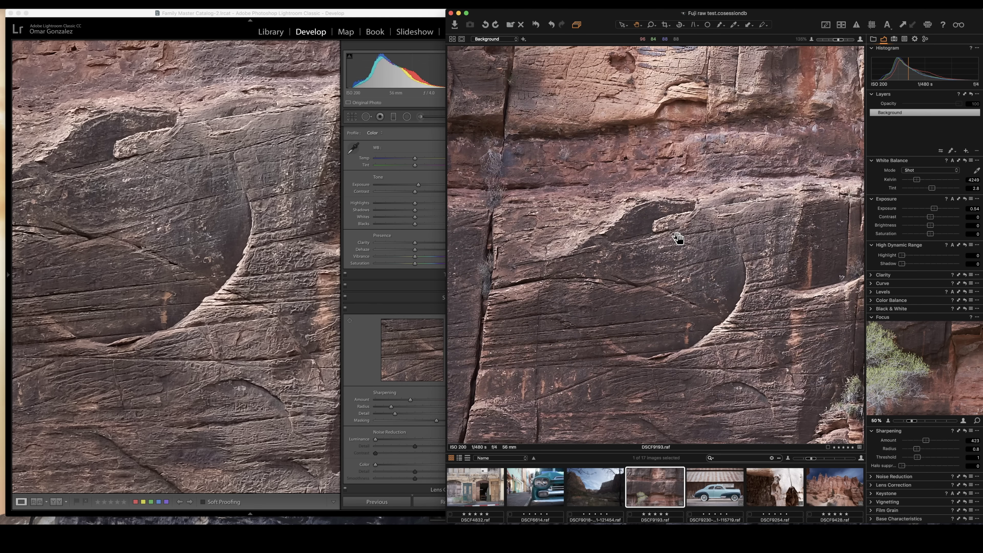
scroll(677, 238, "down", 3)
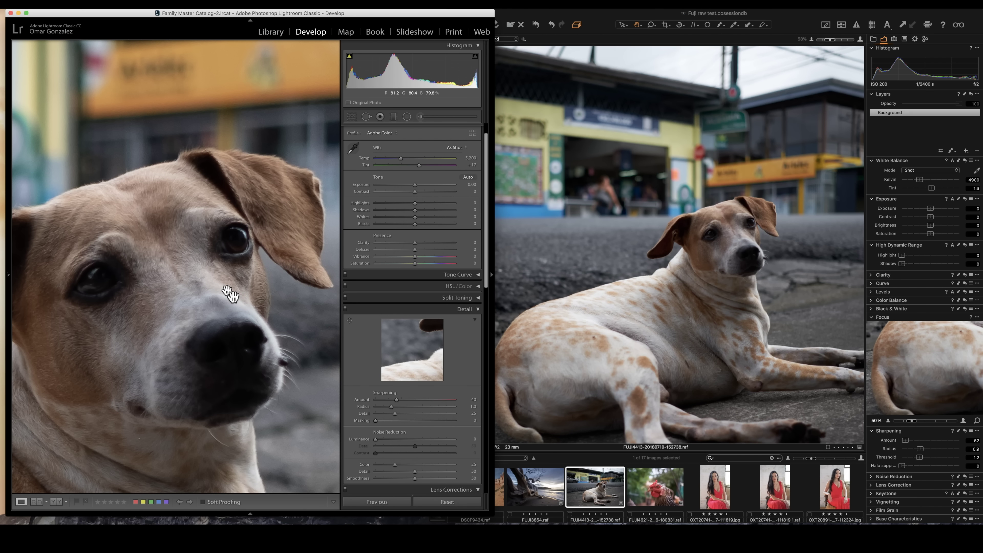
left_click(654, 242)
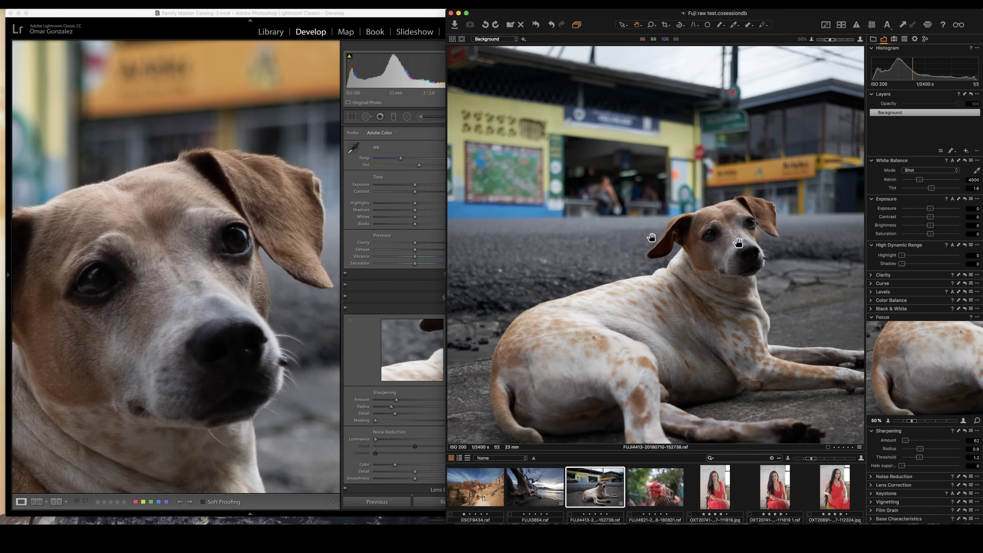
scroll(737, 237, "up", 3)
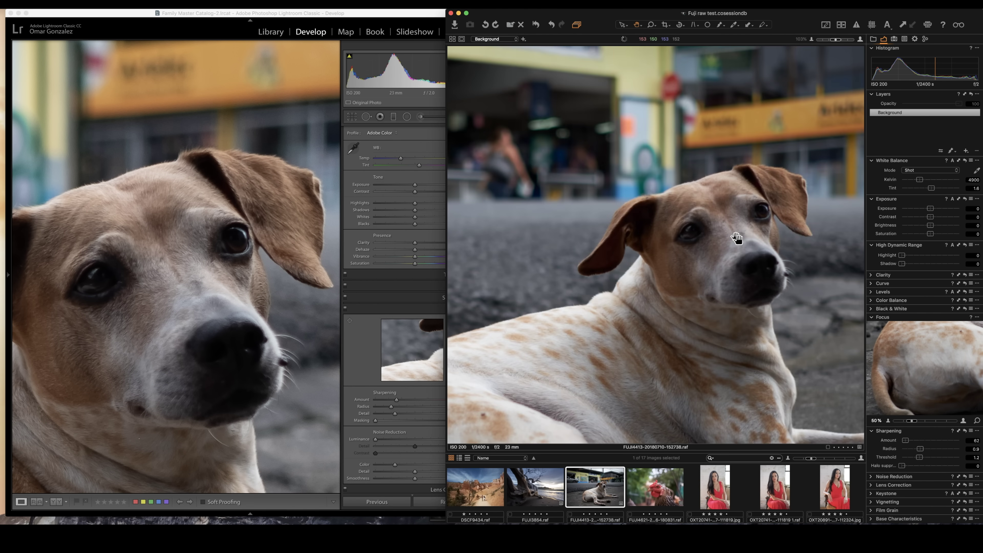
left_click_drag(729, 238, 700, 255)
scroll(700, 257, "up", 2)
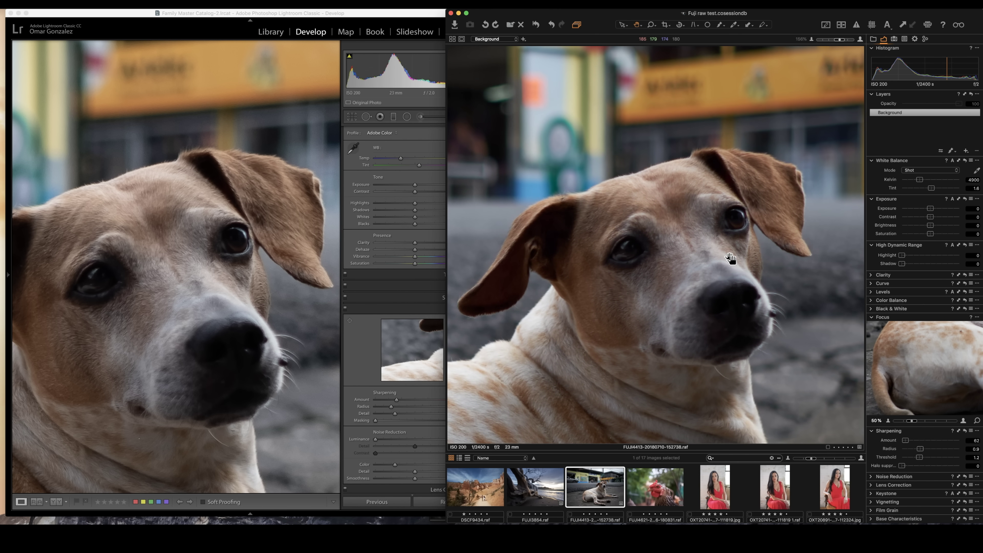
left_click_drag(724, 212, 700, 235)
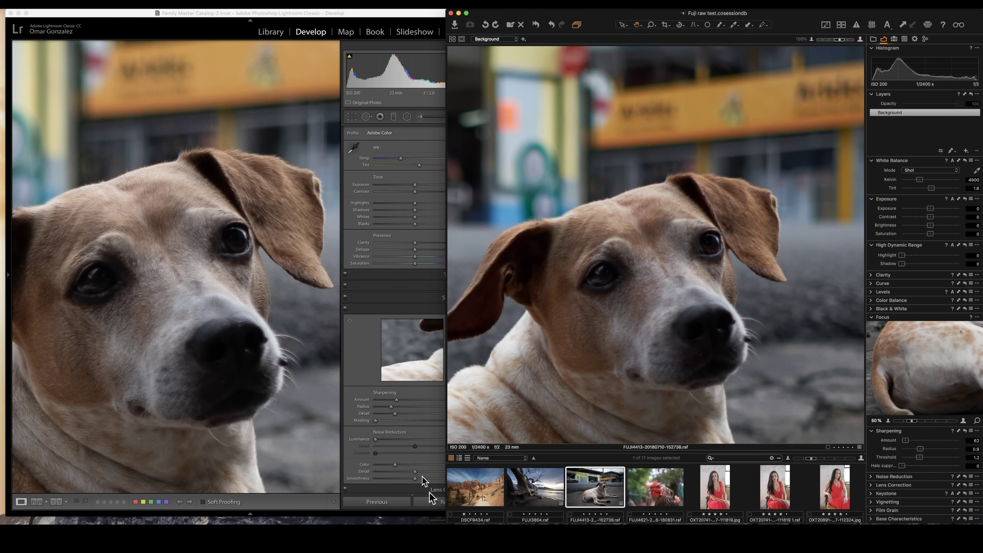
Step: In Lightroom, sharpen the dog photo with amount 88, radius 2.2, detail 6 and masking 74
left_click(435, 502)
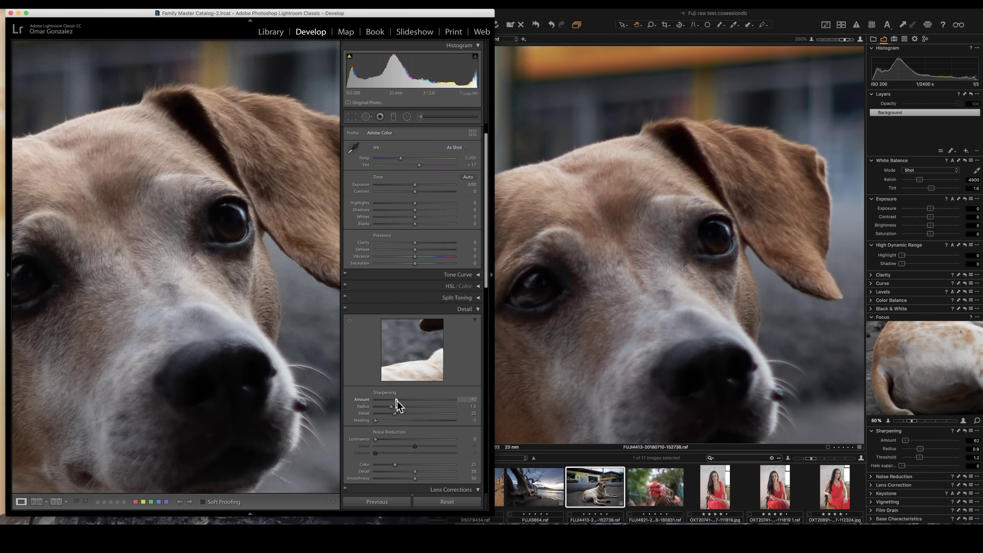
left_click_drag(396, 400, 424, 399)
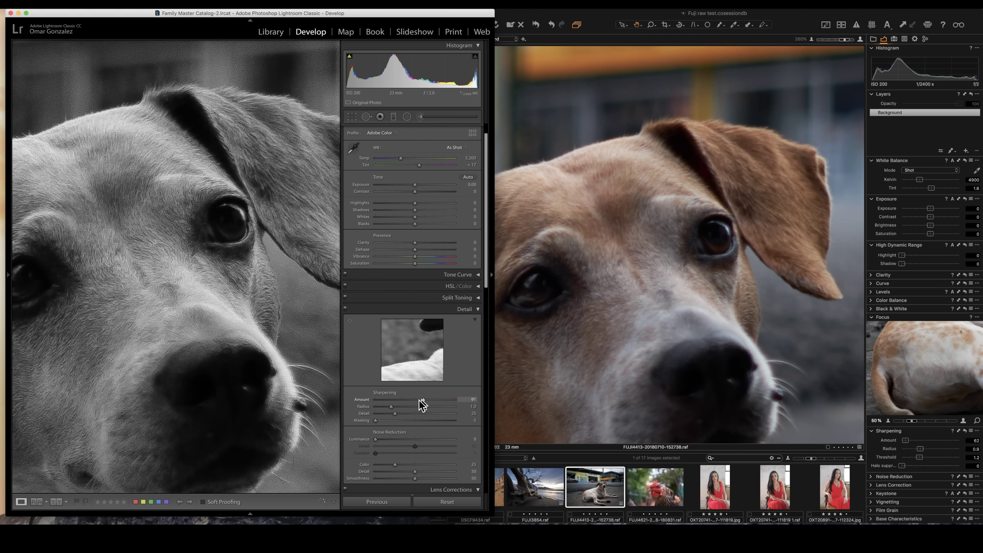
mouse_move(419, 405)
left_mouse_down()
mouse_move(401, 403)
mouse_move(378, 420)
mouse_move(438, 422)
left_mouse_up()
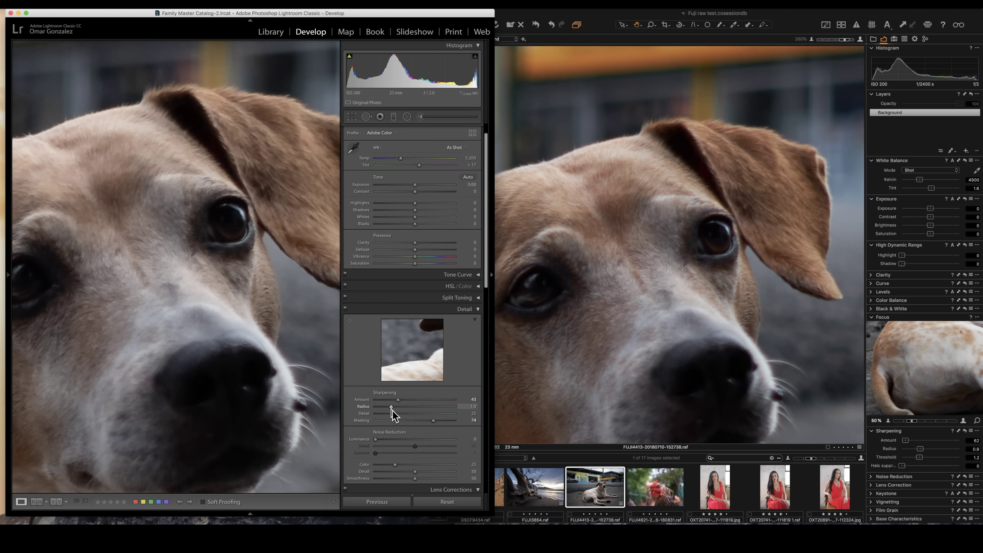
left_click_drag(399, 401, 422, 399)
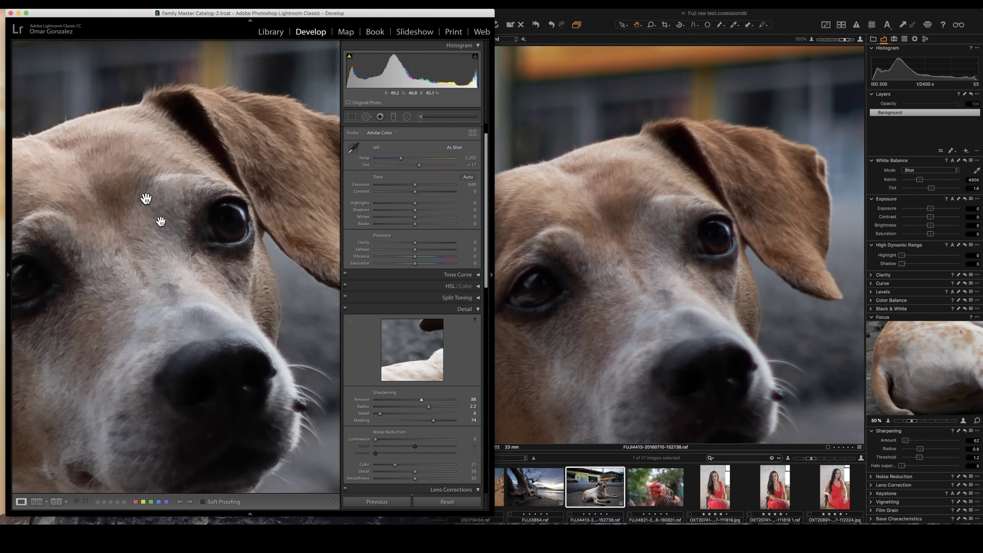
Step: In Capture One, set the dog photo's sharpening amount to 459 and threshold to 0.9, and check the face
left_click(621, 253)
left_click_drag(909, 442, 930, 441)
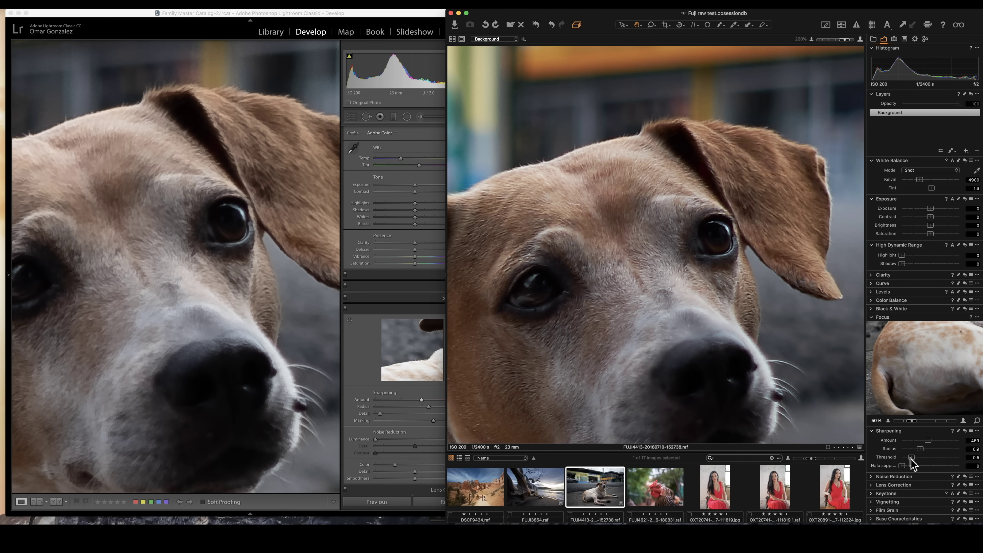
left_click_drag(910, 457, 921, 458)
scroll(677, 332, "down", 3)
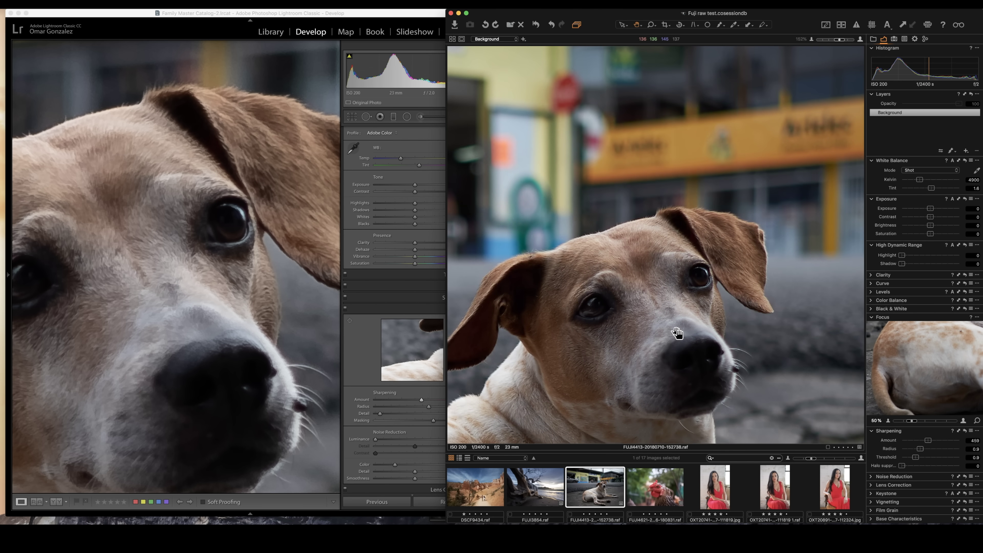
left_click_drag(677, 332, 695, 190)
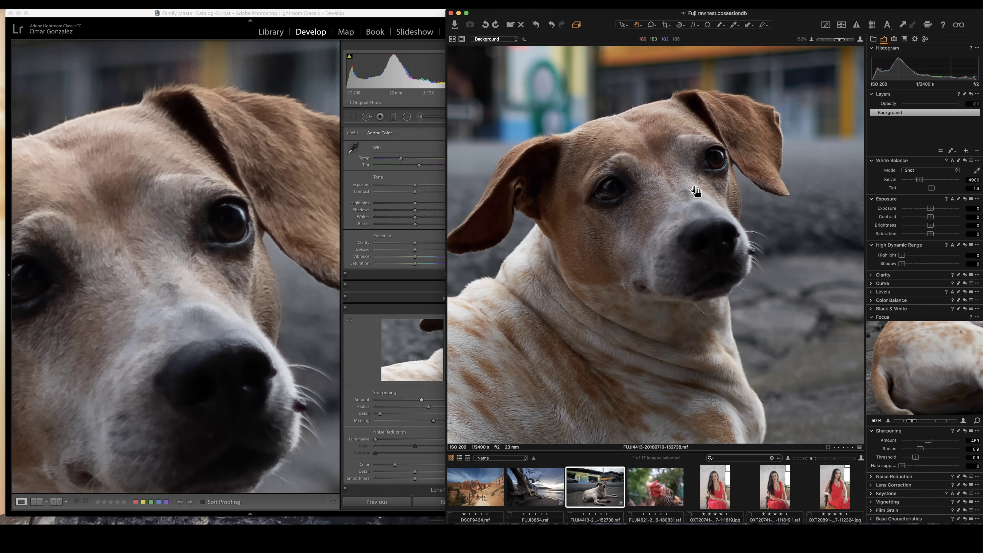
Step: Switch to Lightroom and examine the sharpened dog's face at different magnifications against the Capture One version
left_click(304, 243)
left_click(256, 268)
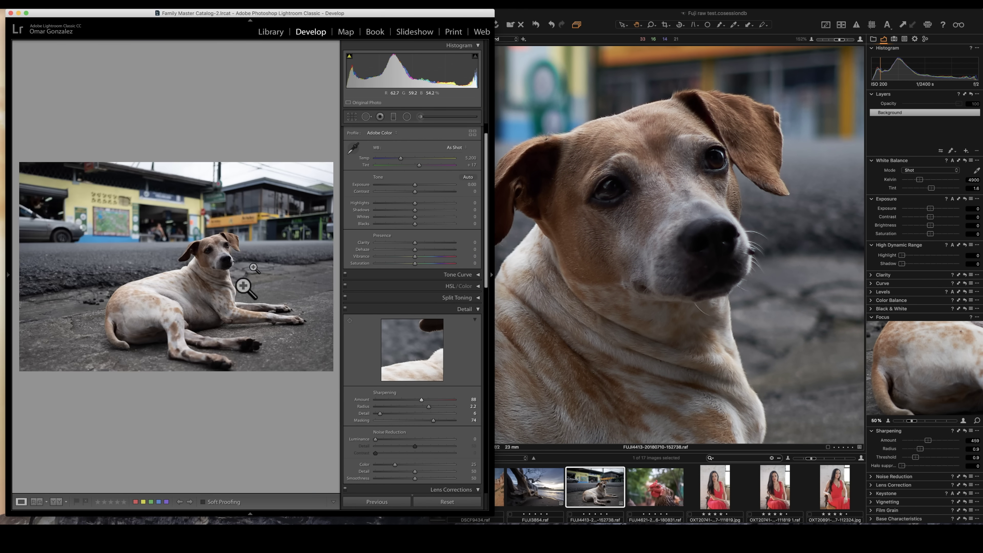
left_click(211, 267)
left_click(260, 226)
left_click_drag(226, 235, 232, 166)
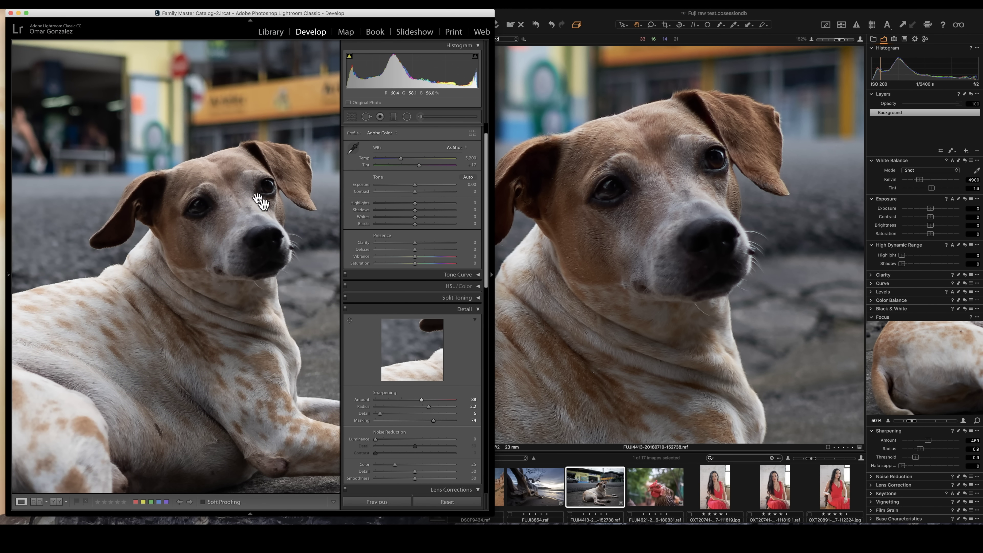
left_click(262, 201)
left_click(263, 182)
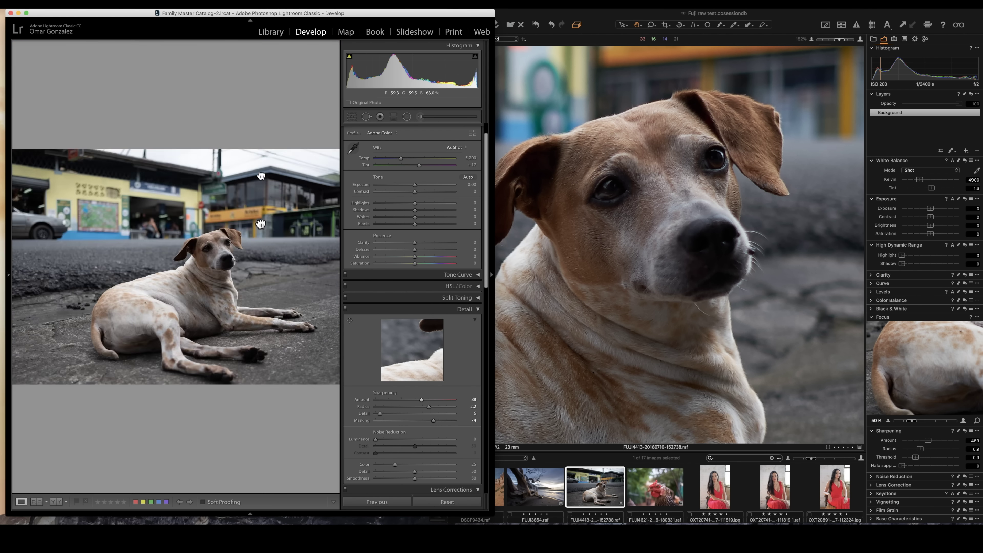
left_click(258, 237)
left_click(258, 237)
left_click_drag(219, 281, 229, 127)
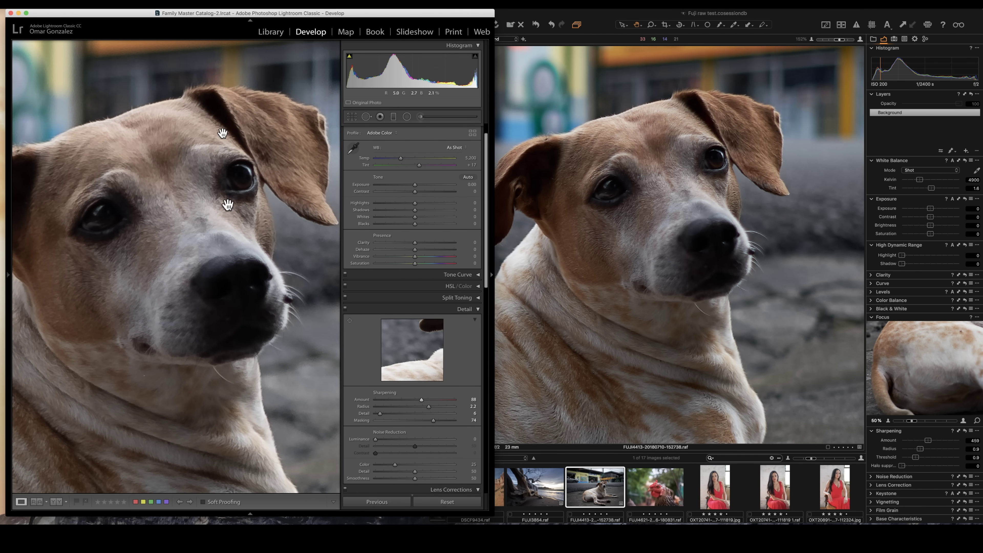
left_click(225, 203)
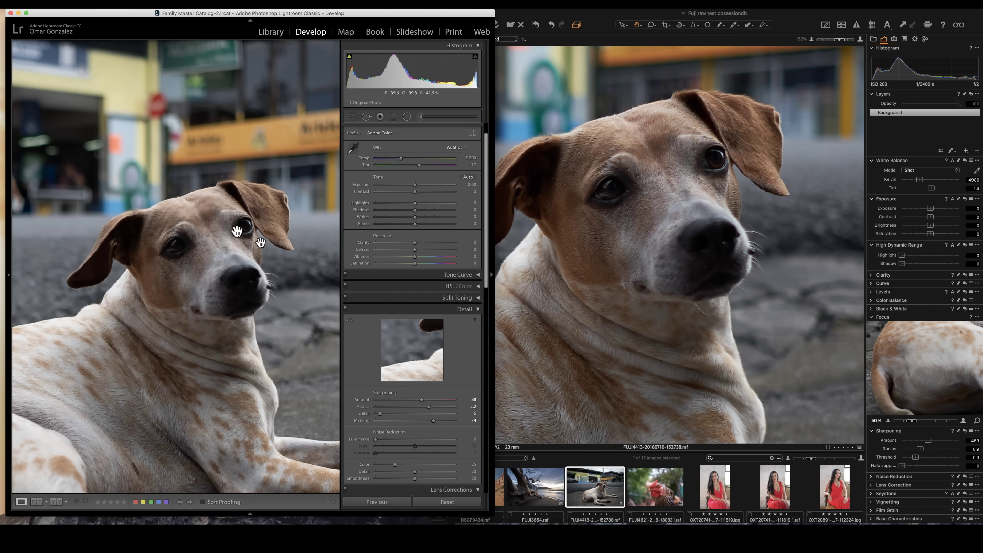
left_click(204, 282)
key("super+minus")
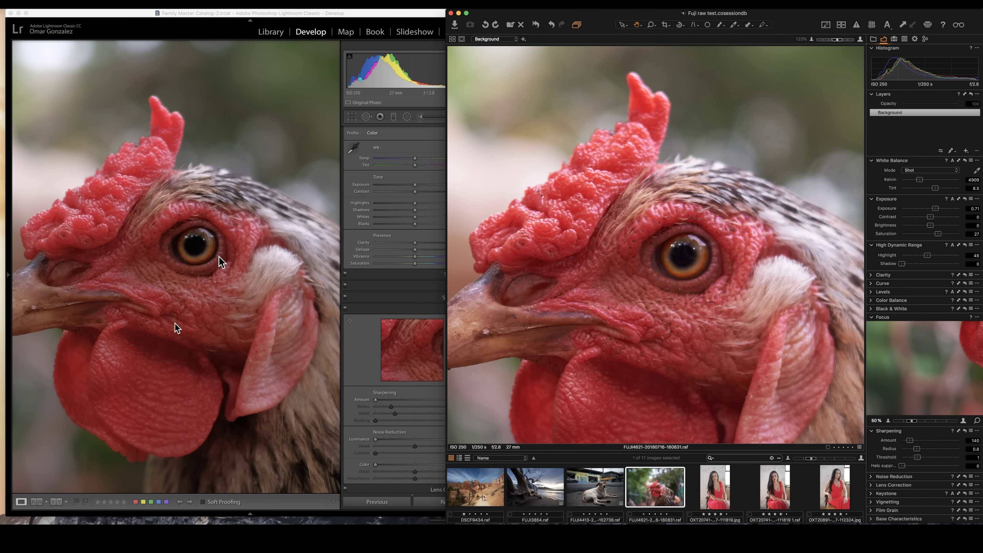
Step: Examine the rooster's eye and feathers close up in Lightroom and frame the whole head for comparison
left_click(209, 258)
left_click(200, 244)
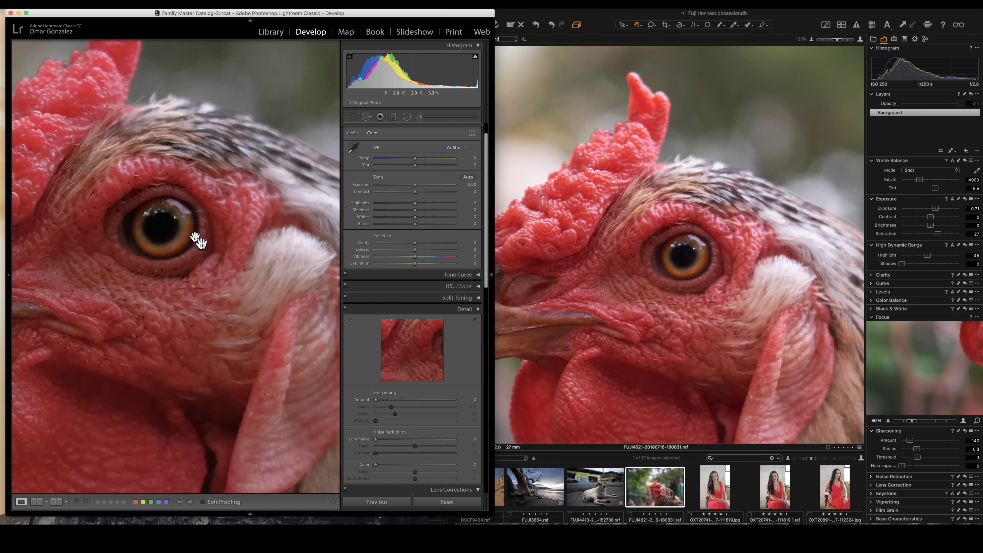
left_click_drag(172, 255, 228, 254)
left_click(217, 258)
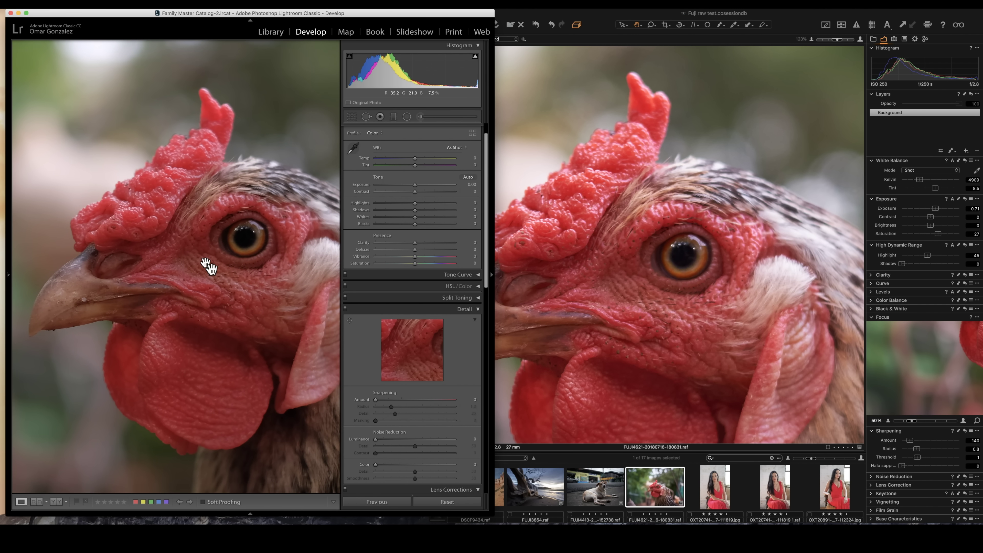
Step: Switch to Capture One, set the rooster photo's sharpening amount to 618, and reframe the head to show the whole beak
left_click(628, 277)
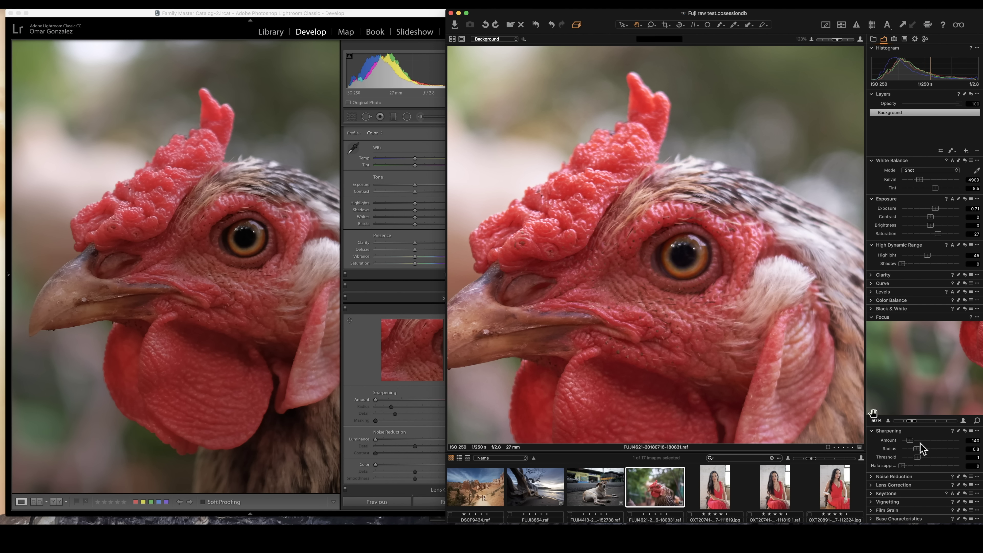
left_click_drag(910, 442, 940, 439)
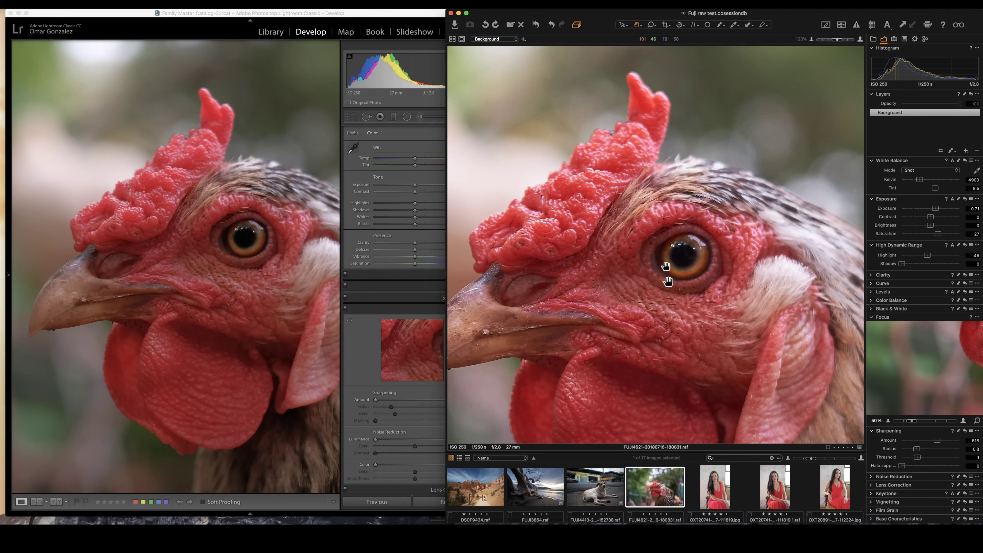
left_click_drag(668, 282, 719, 237)
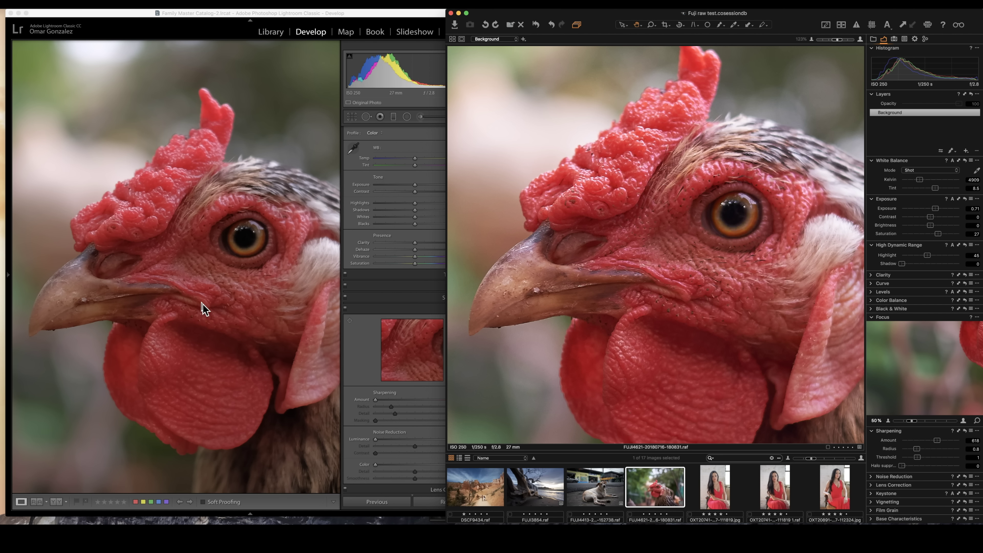
Step: Keep the rooster photo selected in Capture One, and bring up its edited Adobe Standard version in Lightroom
key("Right")
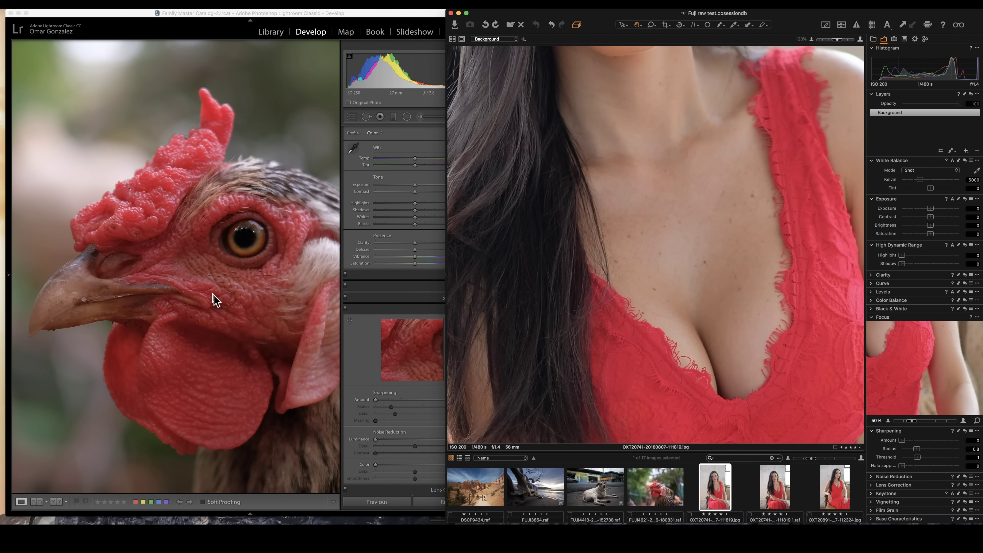
key("Left")
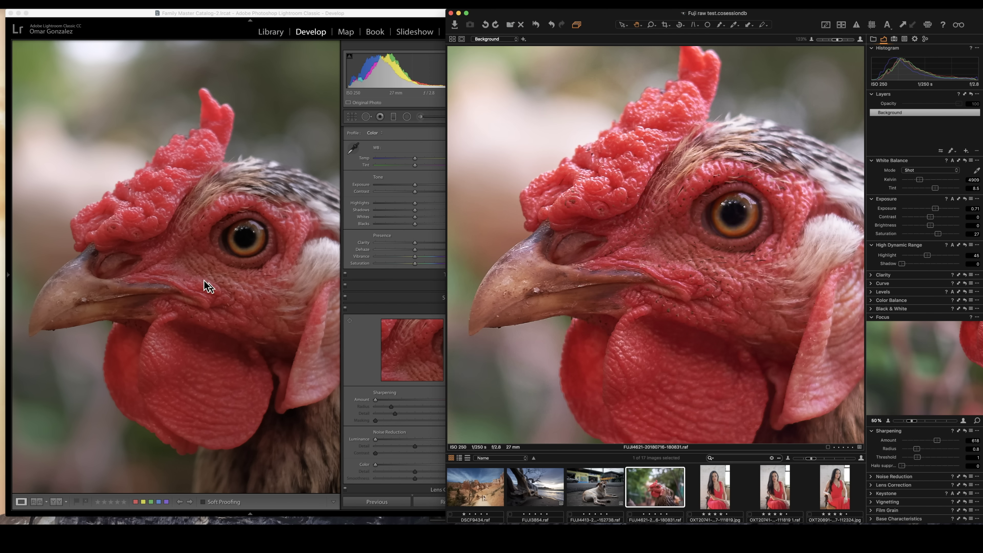
left_click(212, 294)
left_click_drag(204, 281, 252, 274)
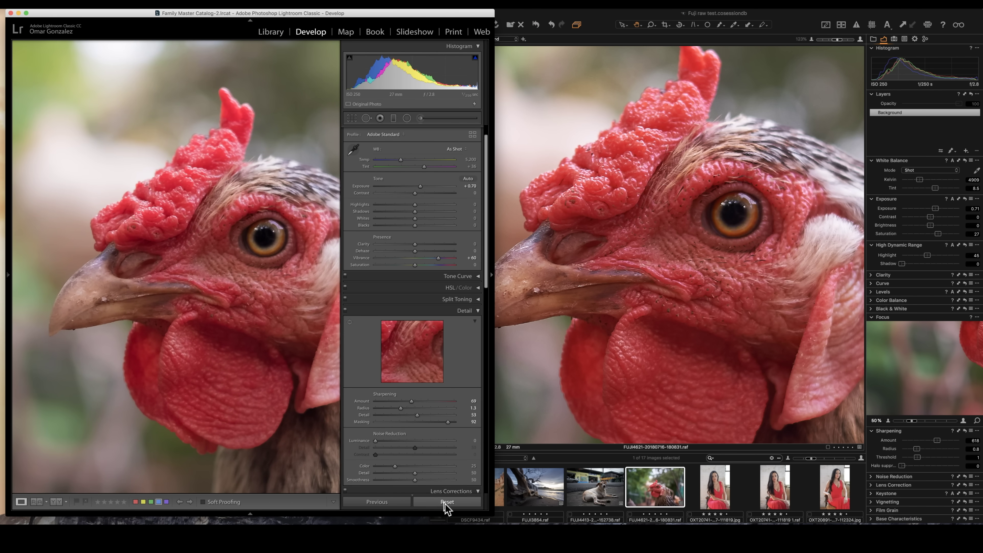
Step: Reset the rooster photo's edits in Lightroom, and set its exposure to +0.60 and vibrance to +50
left_click(447, 502)
left_click_drag(413, 186, 420, 186)
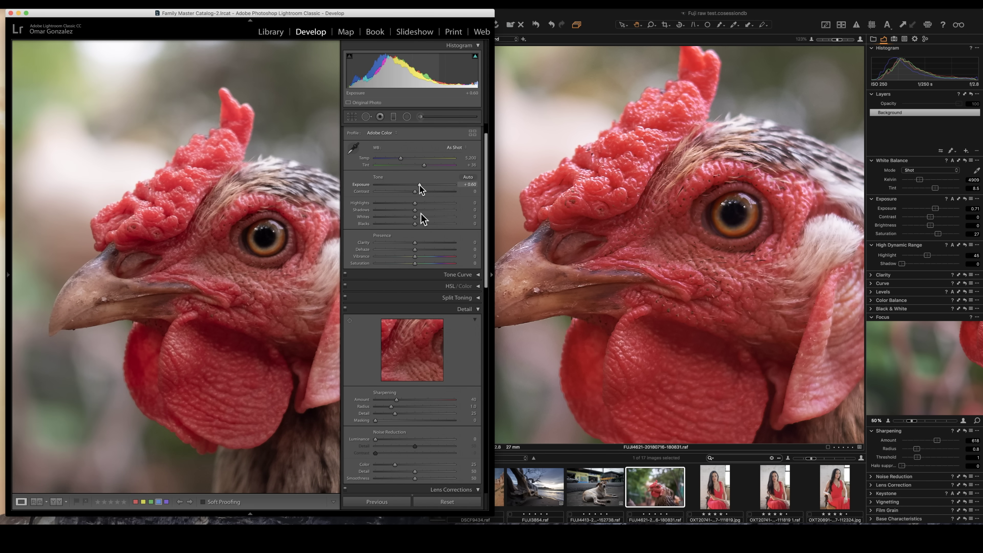
mouse_move(416, 257)
left_mouse_down()
mouse_move(438, 261)
mouse_move(434, 252)
left_mouse_up()
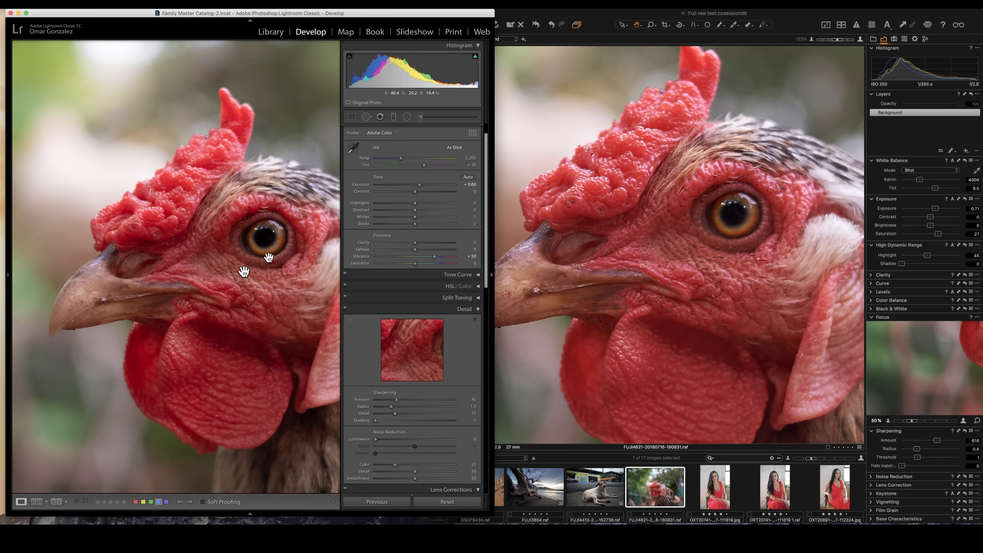
Step: Set the rooster photo's sharpening amount to 90 in Lightroom and inspect the eye and surrounding feathers close up
left_click(194, 276)
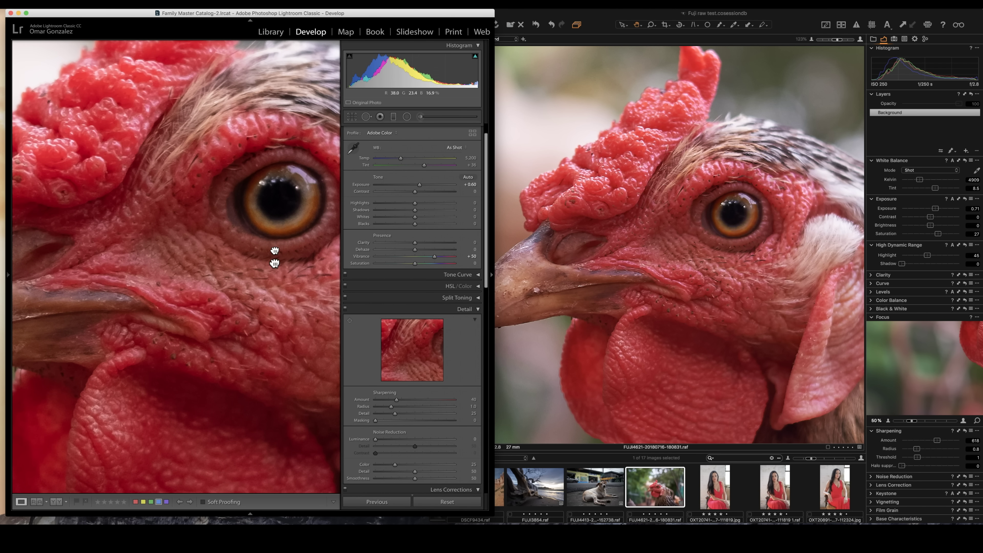
left_click_drag(274, 255, 257, 274)
left_click(257, 274)
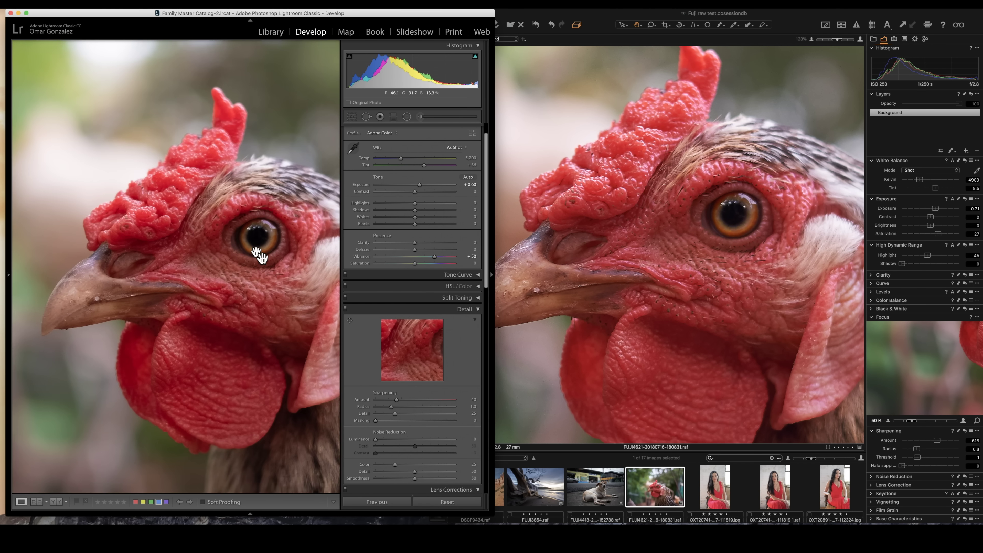
left_click_drag(396, 399, 423, 400)
left_click(271, 252)
left_click(195, 254)
key("super+equal")
mouse_move(193, 253)
left_mouse_down()
mouse_move(289, 201)
mouse_move(193, 259)
left_mouse_up()
Step: Switch to Capture One and frame the rooster's eye at a similar magnification to the Lightroom view
left_click(703, 214)
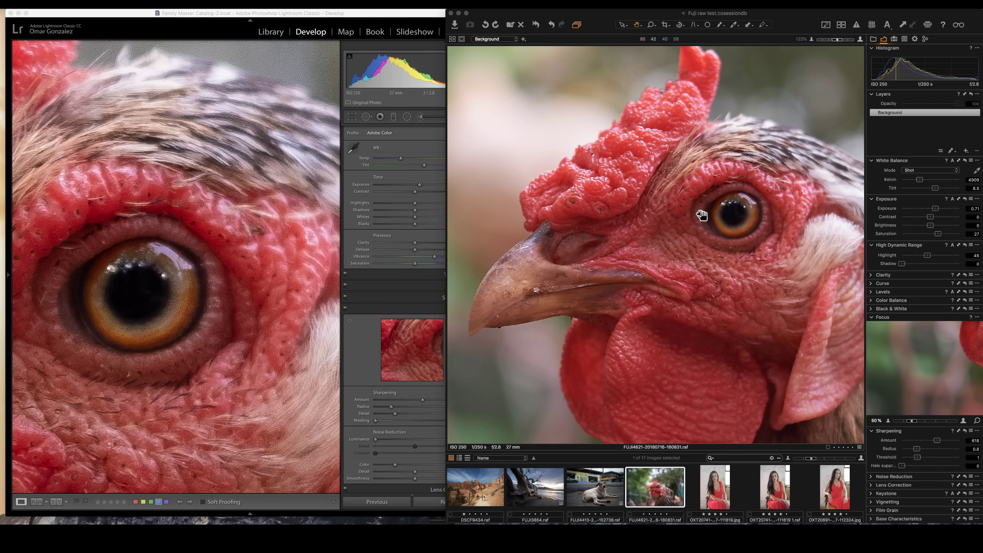
scroll(702, 212, "up", 2)
scroll(701, 213, "up", 2)
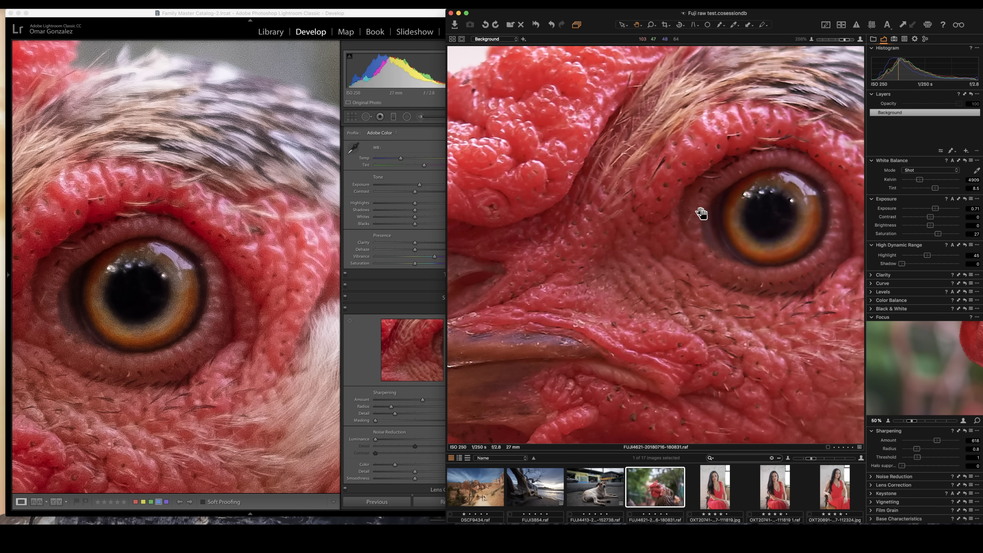
left_click_drag(647, 254, 606, 270)
left_click_drag(733, 254, 713, 265)
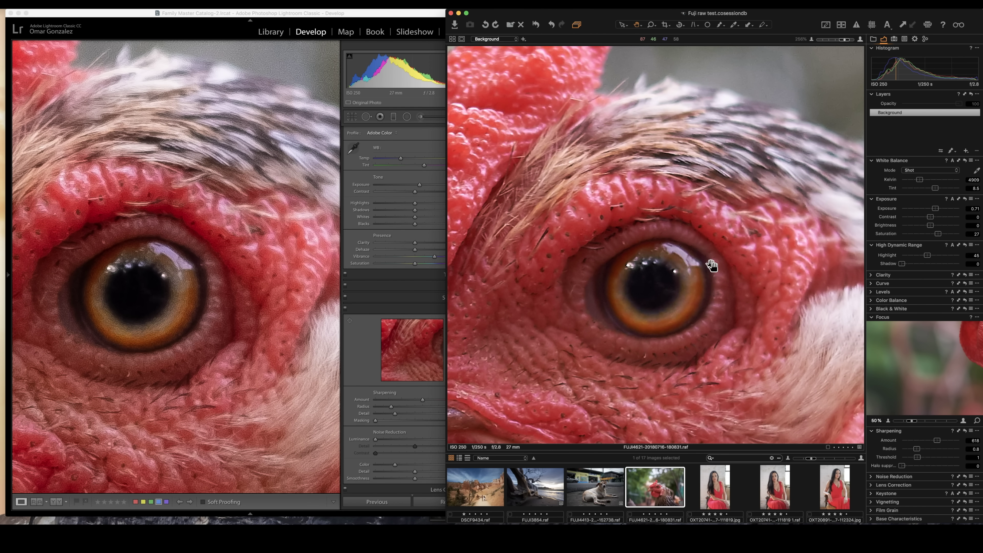
Step: Set the rooster photo's sharpening masking to 95 in Lightroom and compare the eye with the Capture One version
left_click_drag(378, 420, 443, 414)
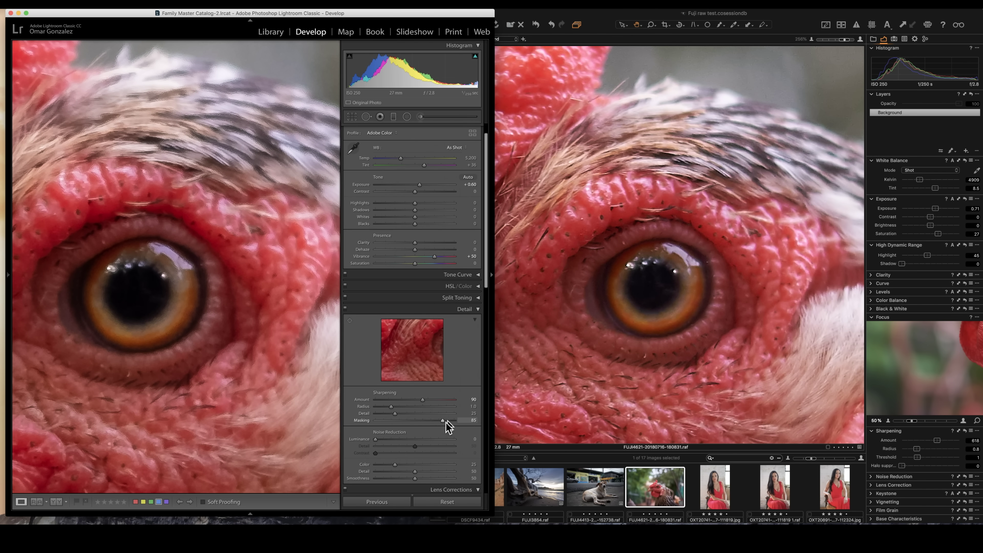
left_click_drag(442, 420, 451, 420)
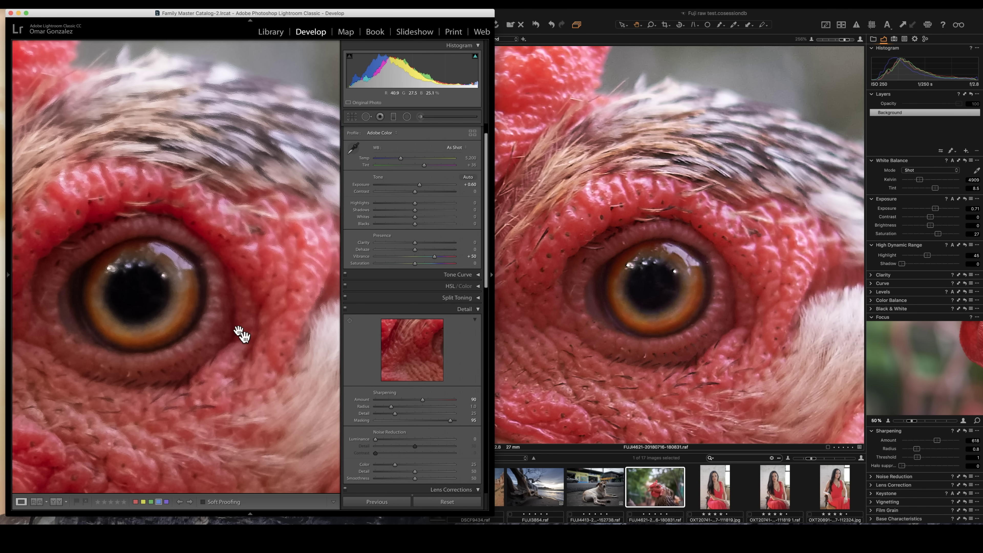
left_click(655, 298)
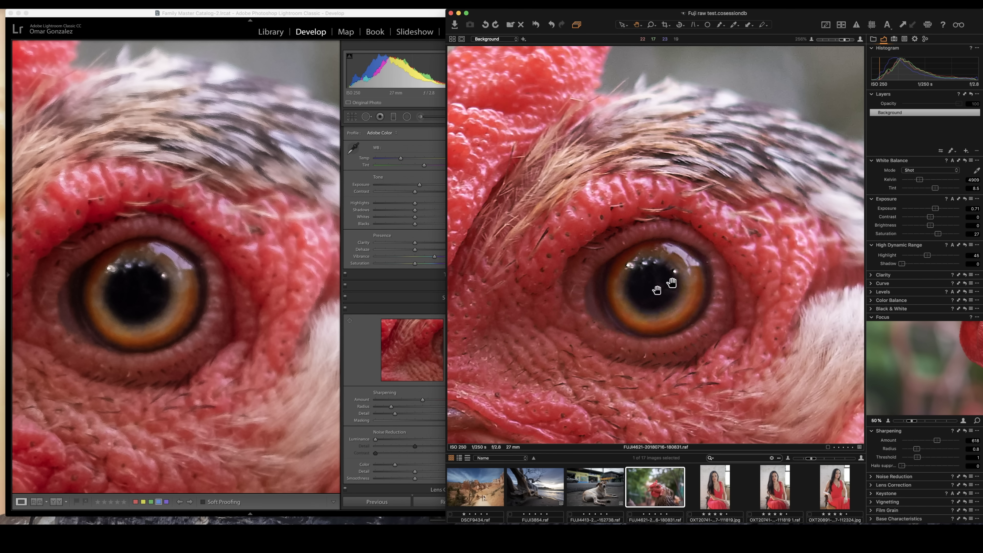
scroll(669, 283, "down", 1)
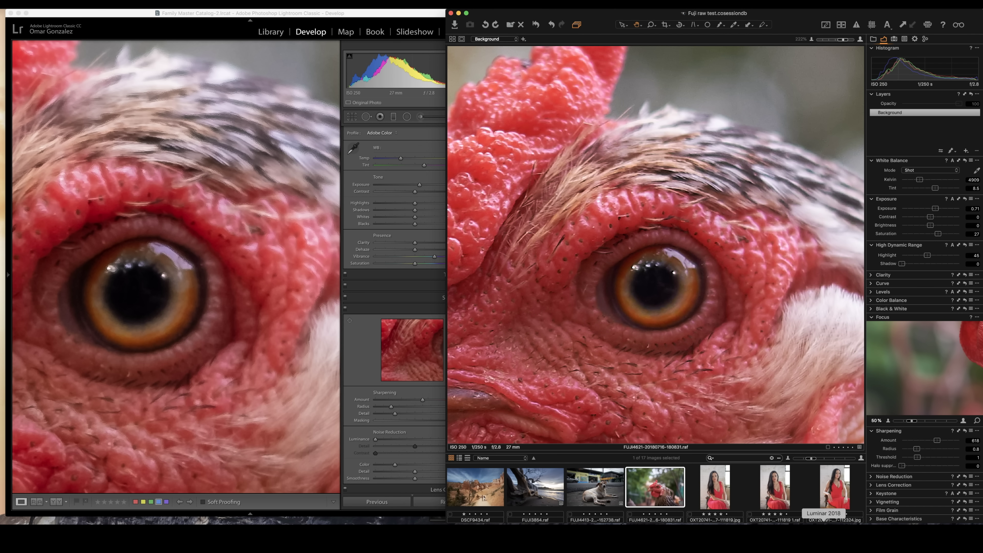
Step: Switch to Luminar 2018, enlarge the rooster's head, and narrow the window so Lightroom's photo stays visible beside it
left_click(824, 523)
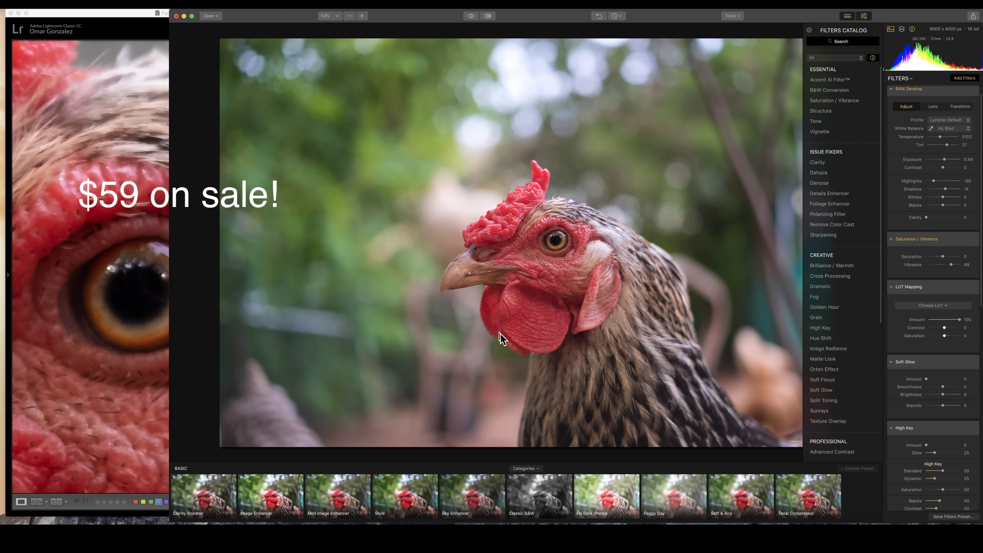
left_click(629, 309)
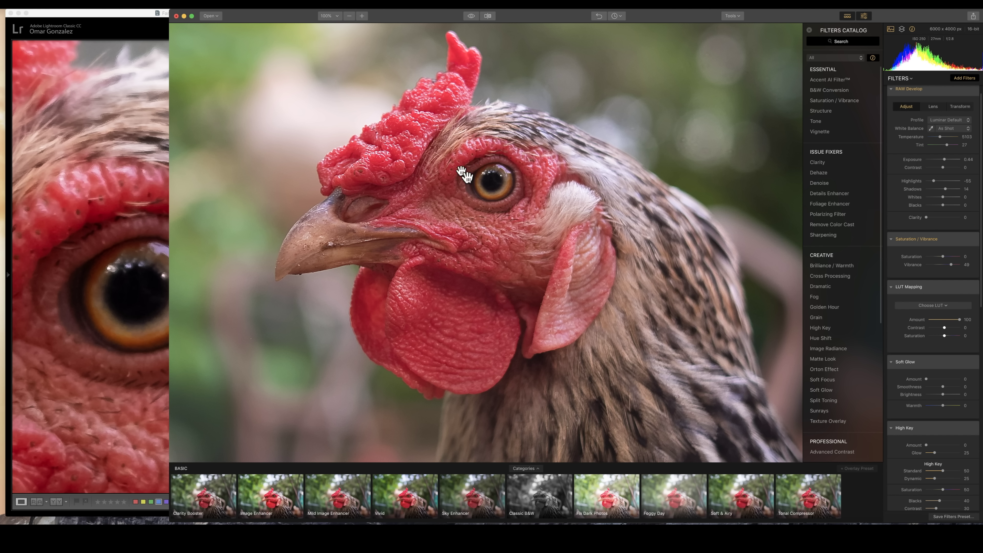
scroll(466, 170, "up", 3)
left_click_drag(169, 326, 355, 337)
left_click_drag(584, 235, 644, 284)
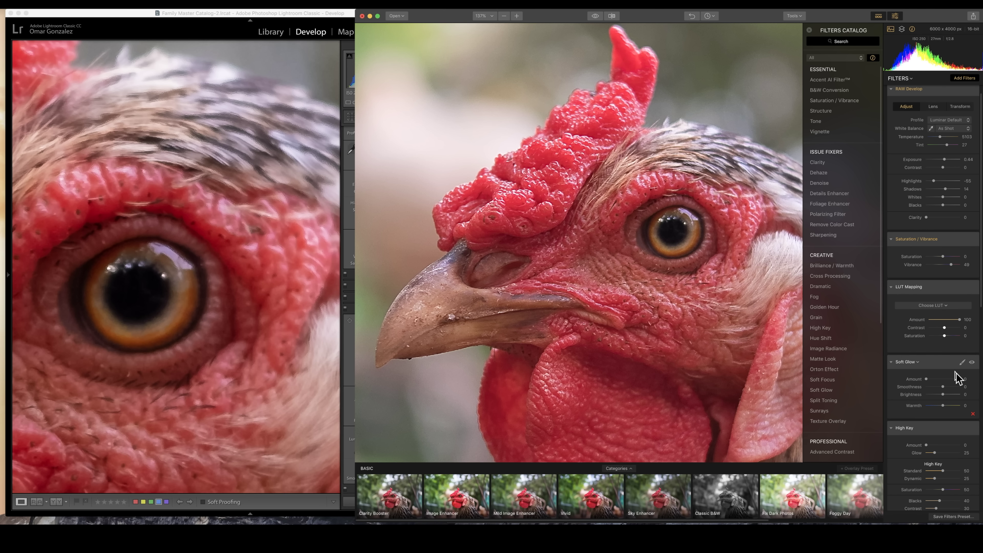
Step: Frame the rooster's whole head in Lightroom for comparison and set the Sharpening filter's amount to 42 in Luminar
scroll(957, 378, "down", 1)
left_click(205, 308)
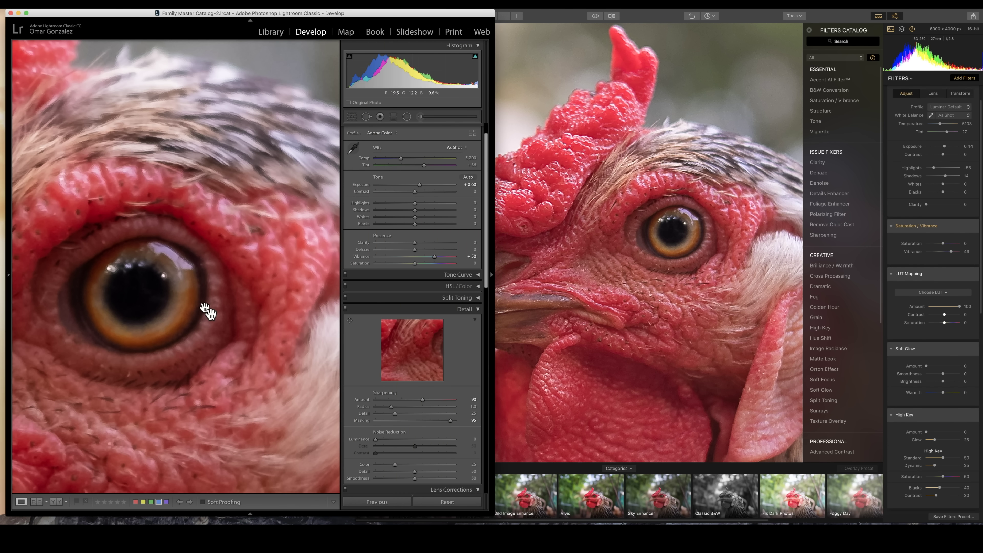
key("super+minus")
left_click(638, 303)
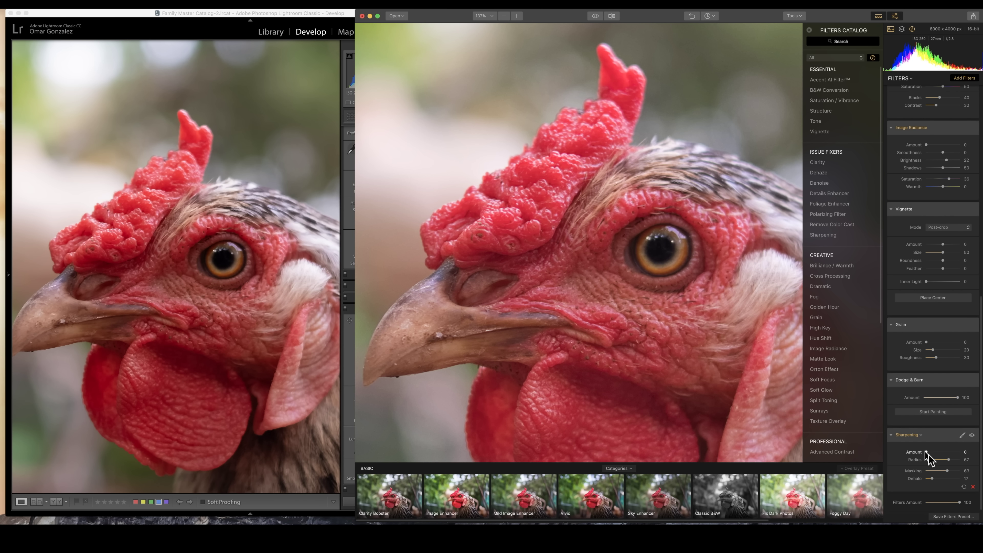
left_click_drag(927, 453, 938, 452)
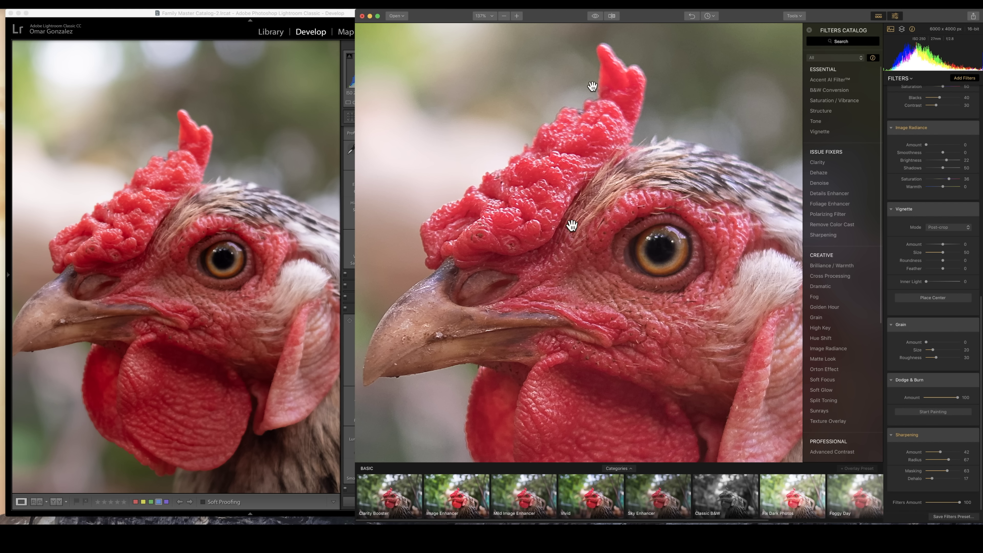
key("super+0")
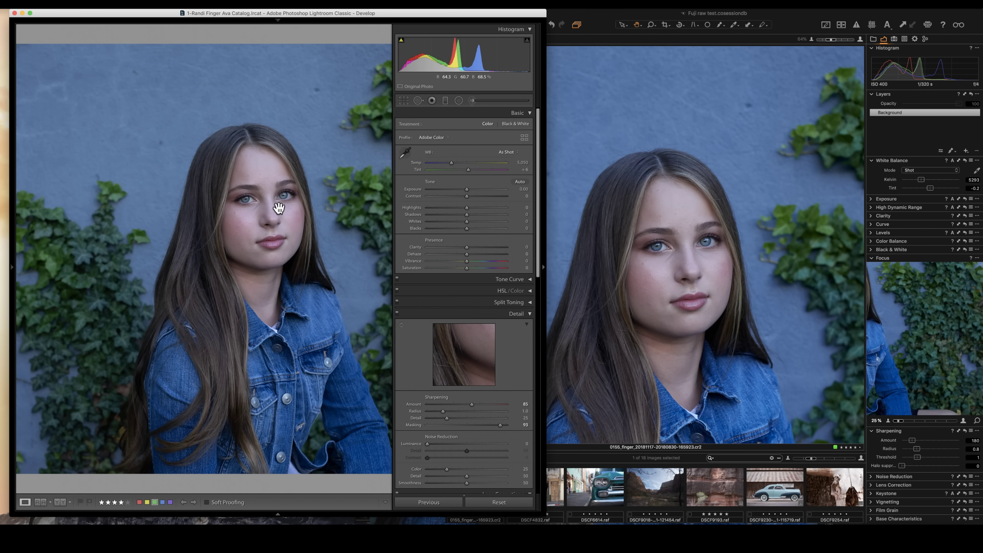
Step: Examine the face in the denim-jacket portrait close up in Lightroom, and match the framing in Capture One
left_click(265, 253)
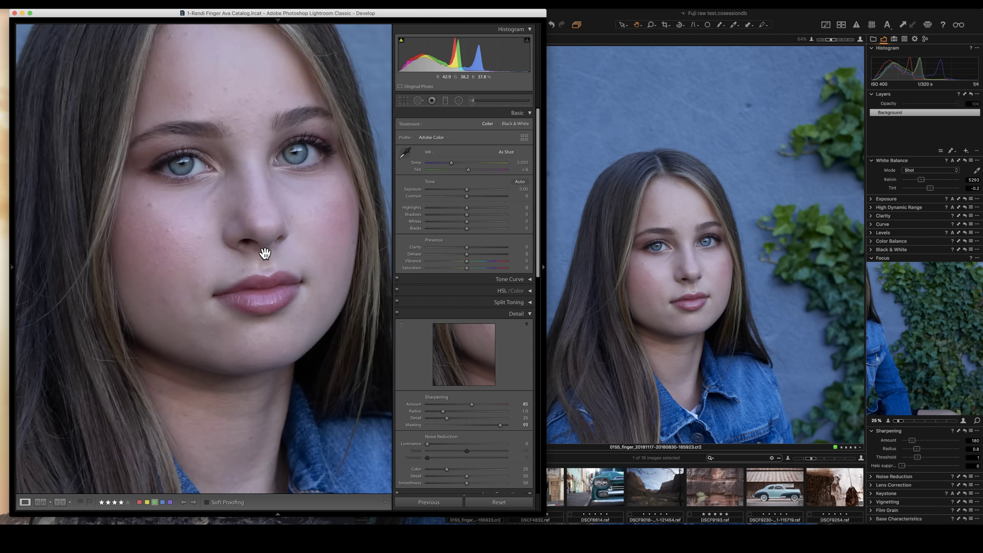
left_click(265, 253)
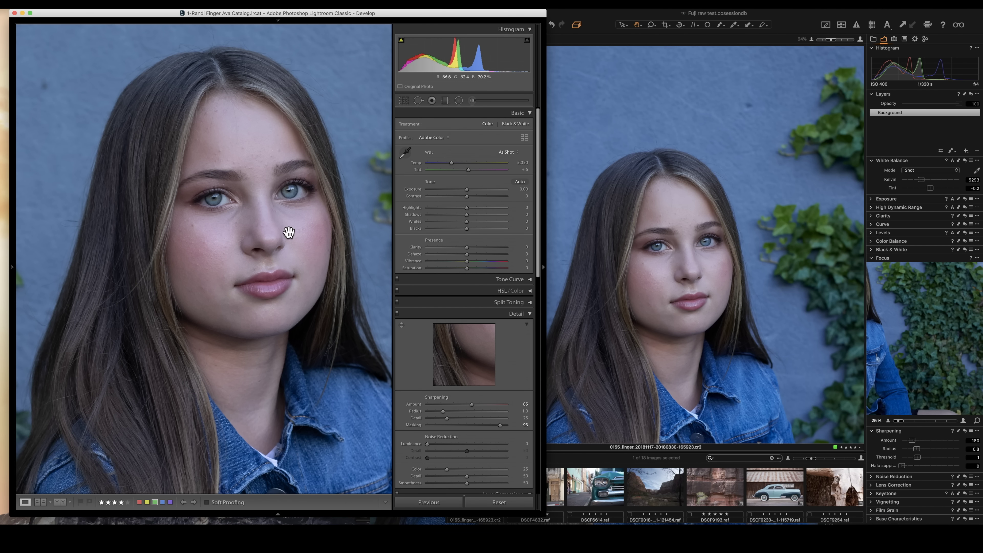
left_click(745, 316)
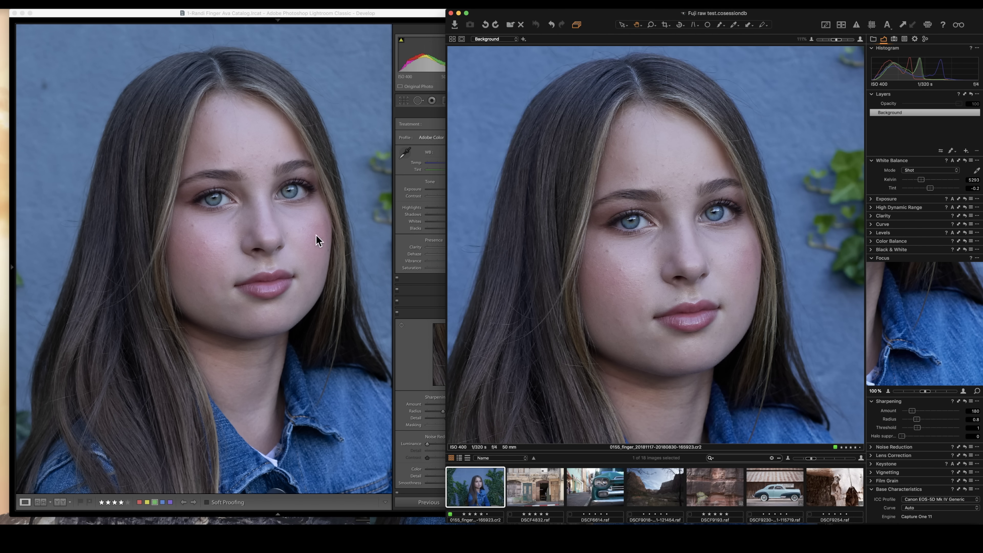
Step: Apply the Adobe Portrait profile to the portrait in Lightroom and expand the Camera Matching profiles
left_click(203, 261)
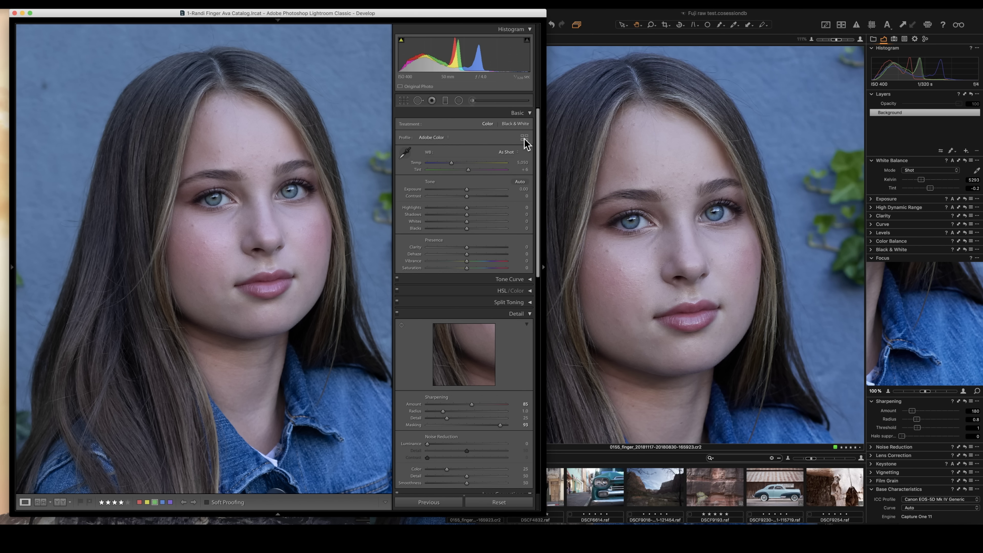
left_click(525, 137)
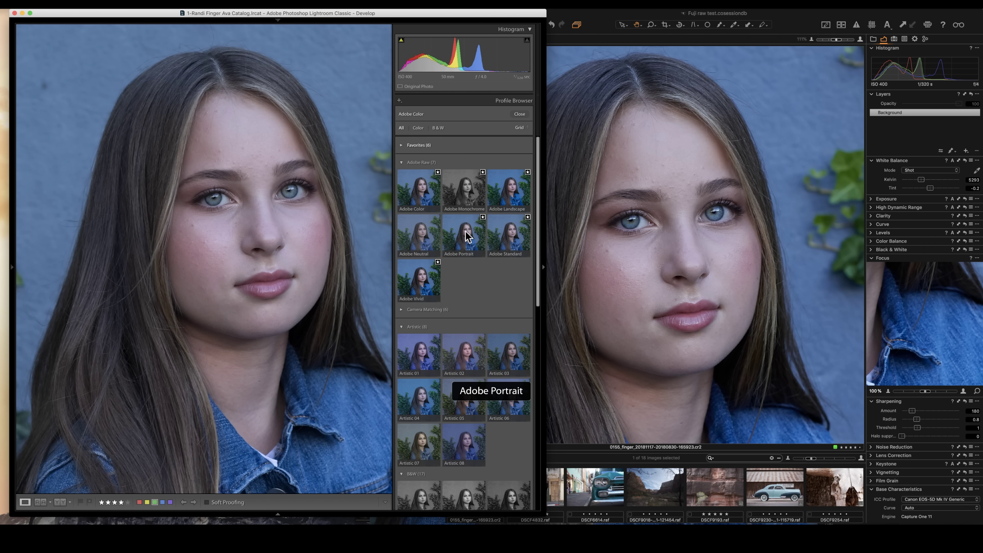
left_click(467, 244)
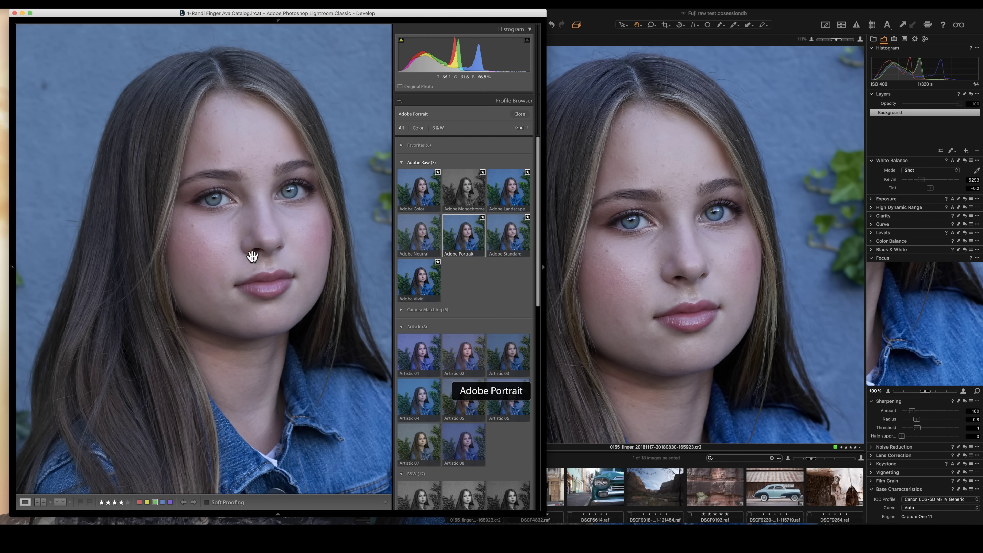
left_click(402, 312)
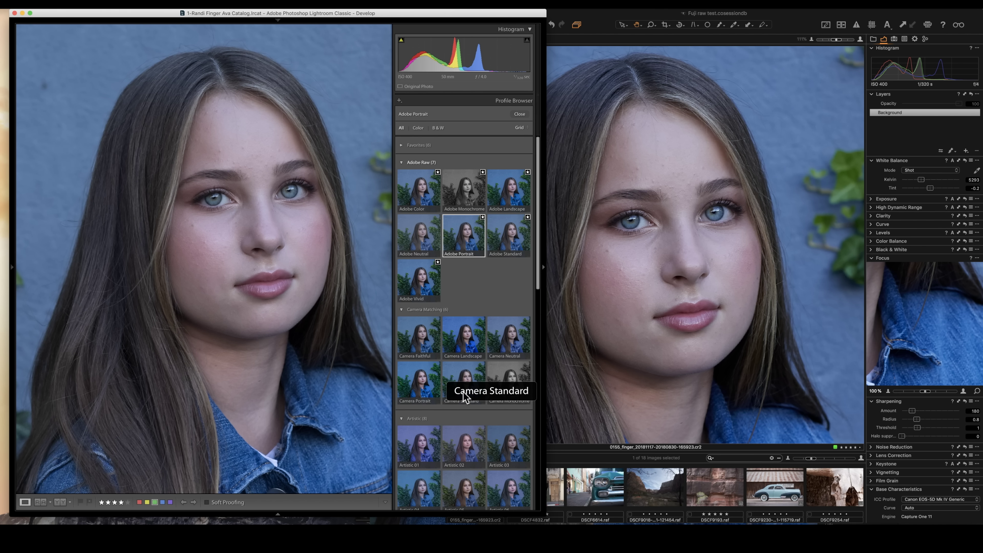
Step: Compare the Adobe Portrait rendering with the Capture One version, and inspect the skin and eyes close up in Lightroom
left_click(700, 296)
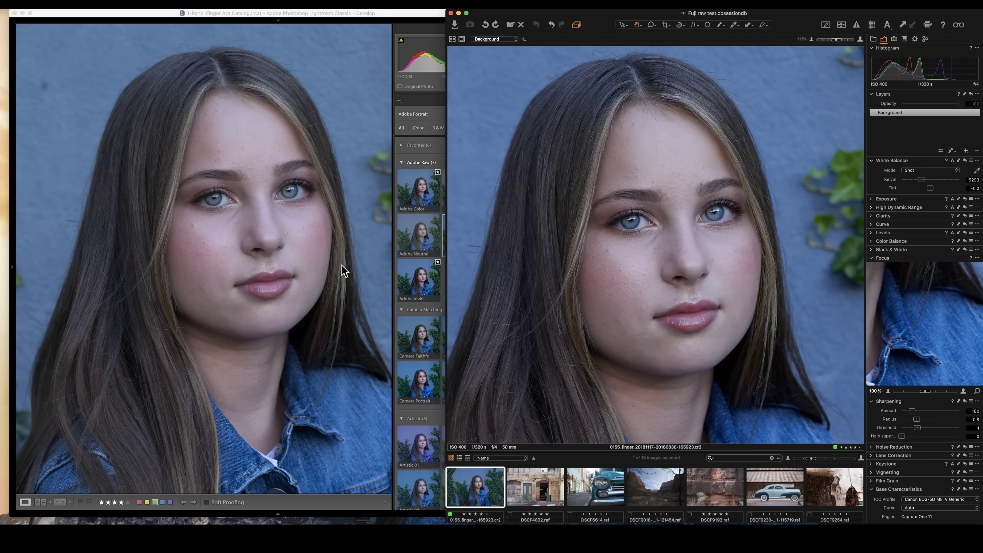
left_click(314, 266)
left_click(676, 281)
left_click(232, 231)
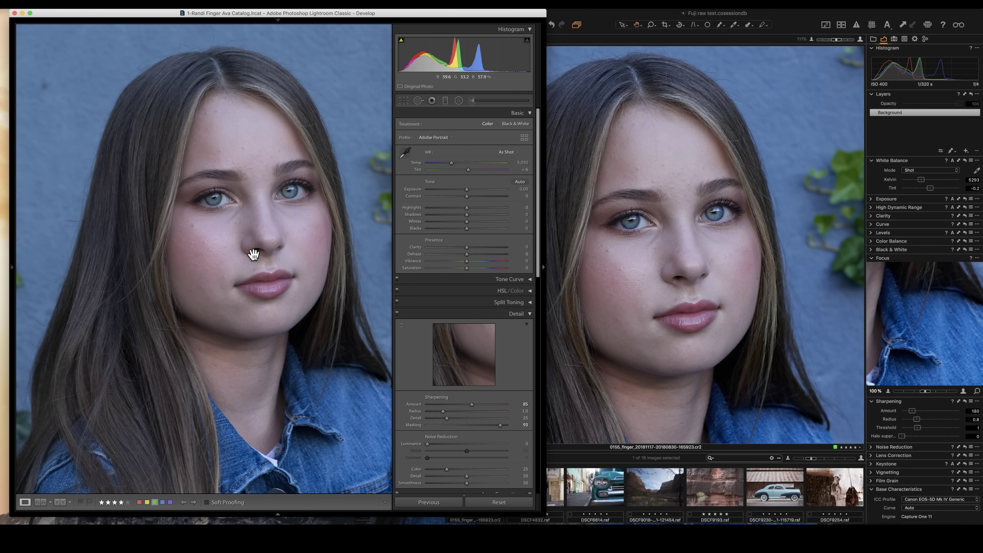
left_click(265, 200)
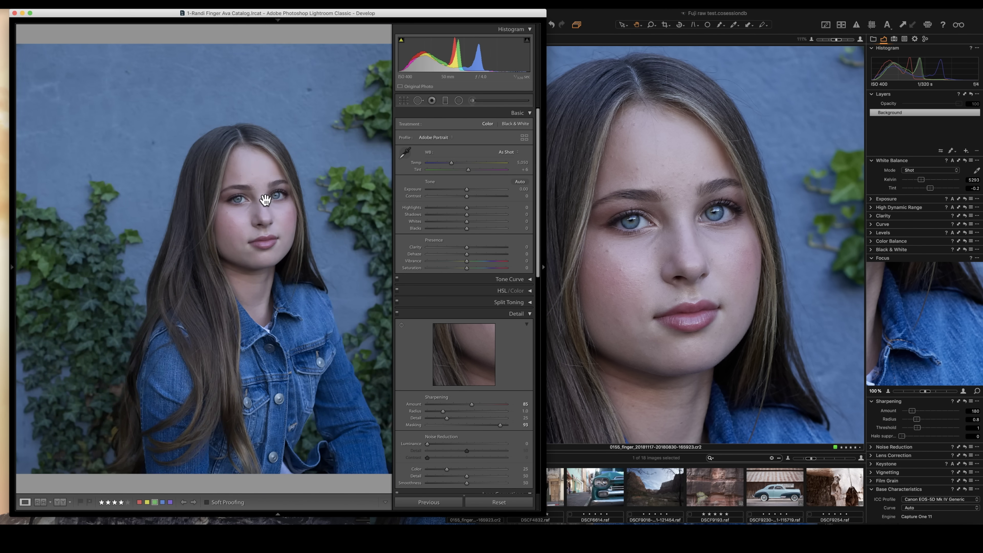
left_click(265, 200)
left_click_drag(265, 199, 304, 335)
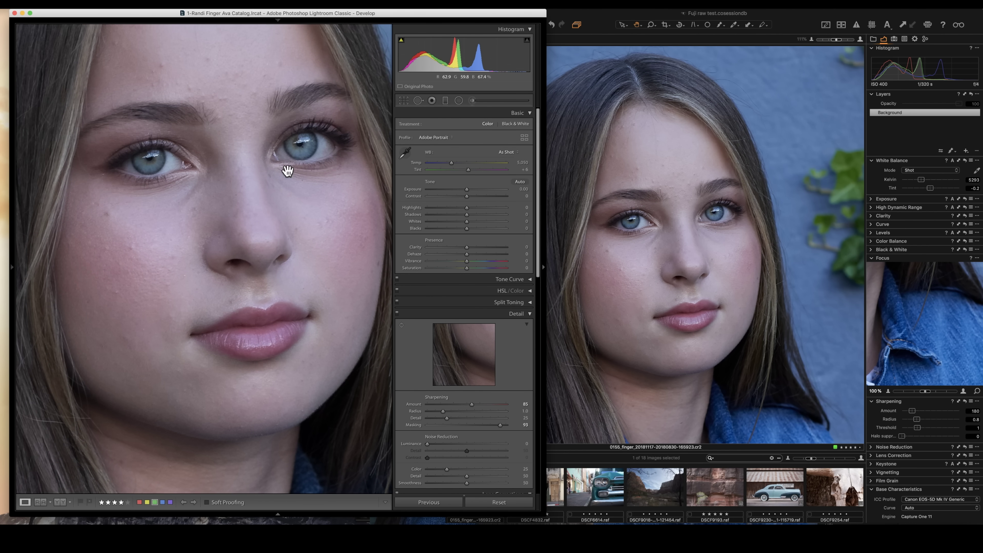
left_click(331, 325)
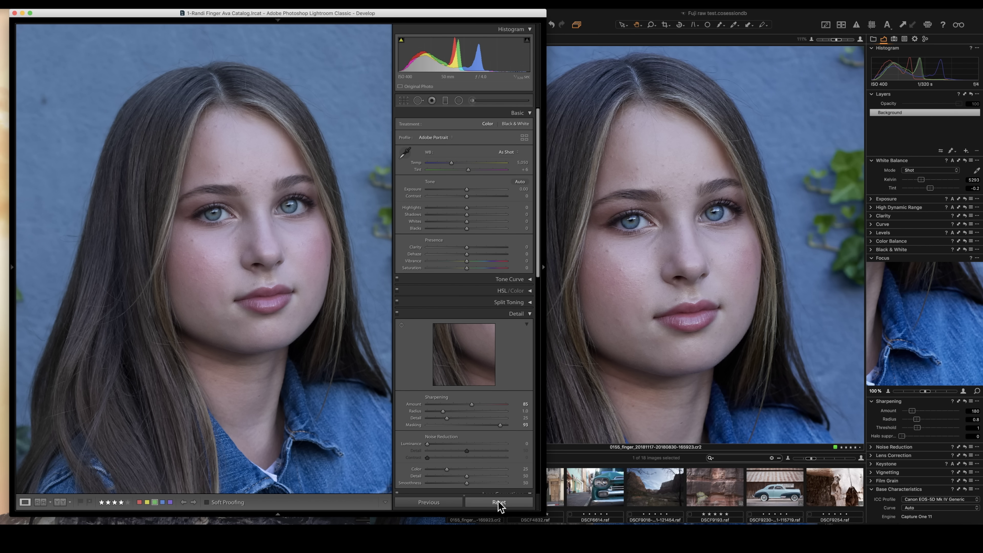
Step: Reset the portrait's edits in Lightroom and frame the face to match the Capture One view
left_click(318, 210)
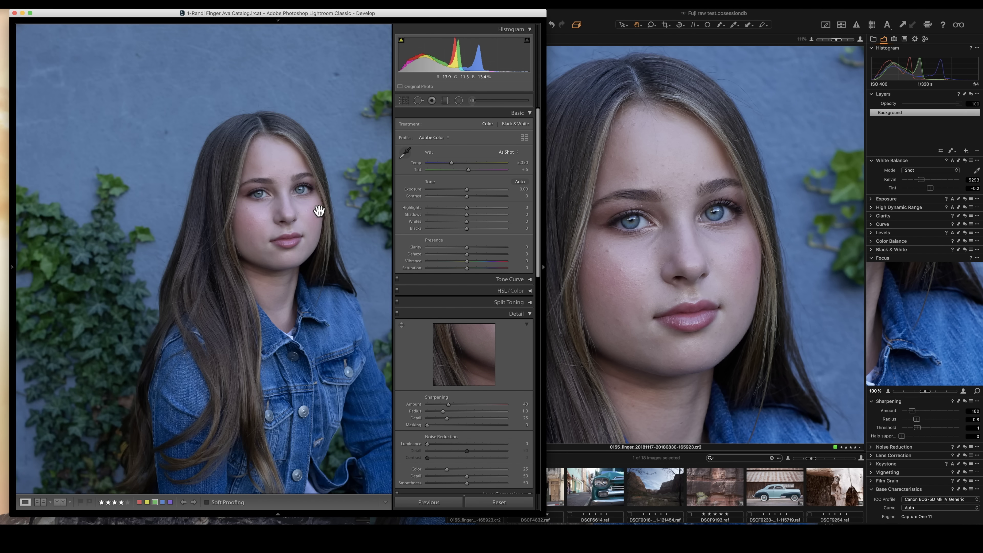
left_click(319, 210)
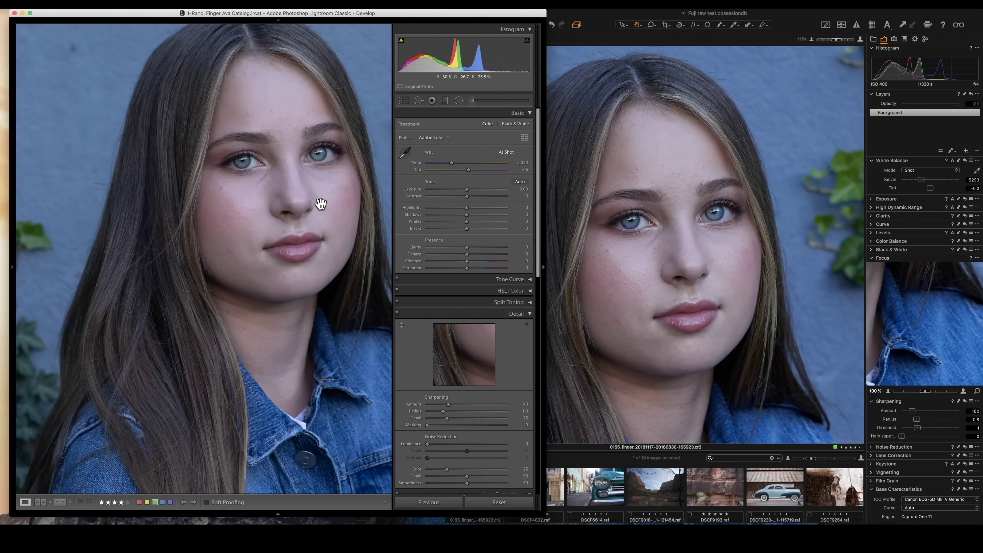
left_click_drag(322, 199, 288, 322)
left_click(302, 255)
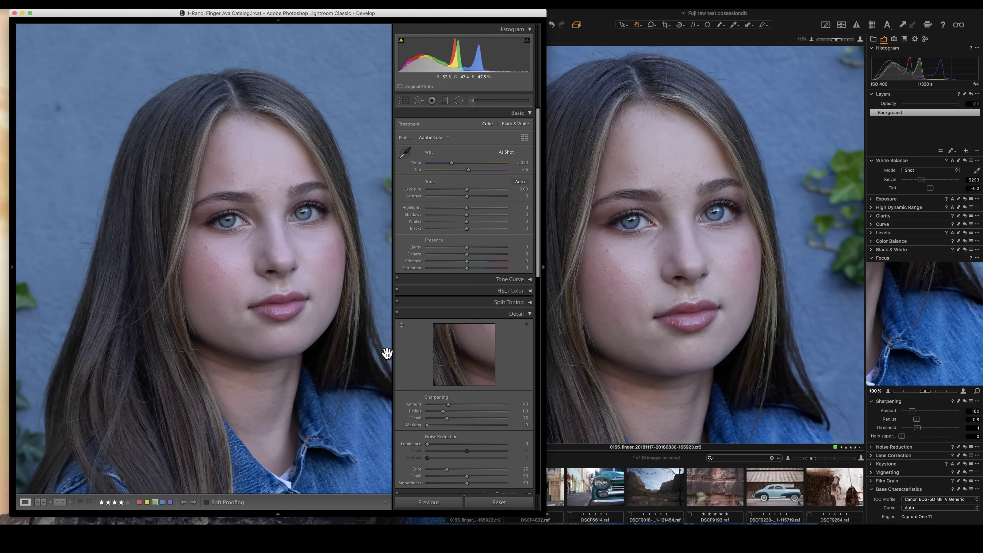
Step: Enlarge the portrait's face in Lightroom and set the sharpening amount to 65 and masking to 75
left_click_drag(447, 408, 508, 408)
left_click(340, 276)
left_click_drag(340, 277, 315, 285)
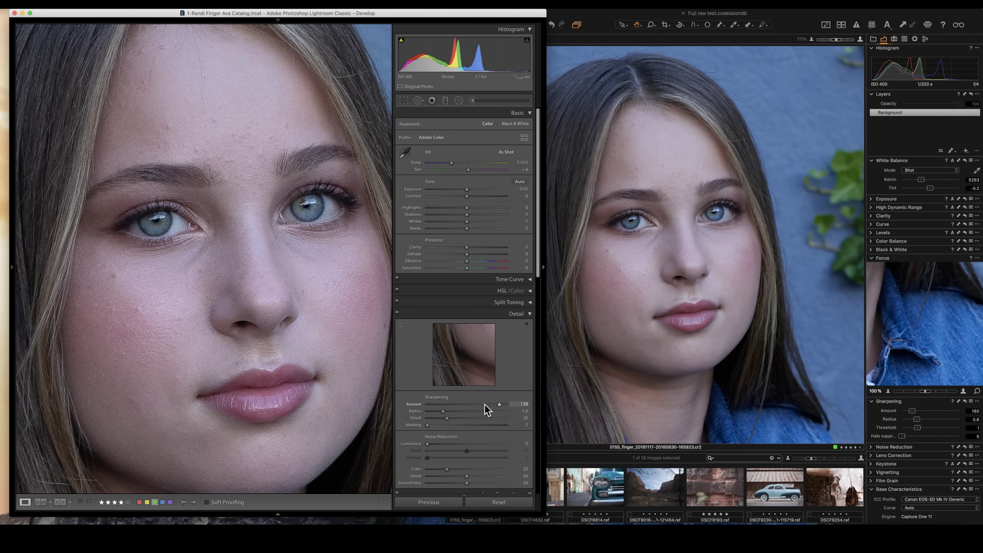
left_click_drag(429, 425, 467, 408)
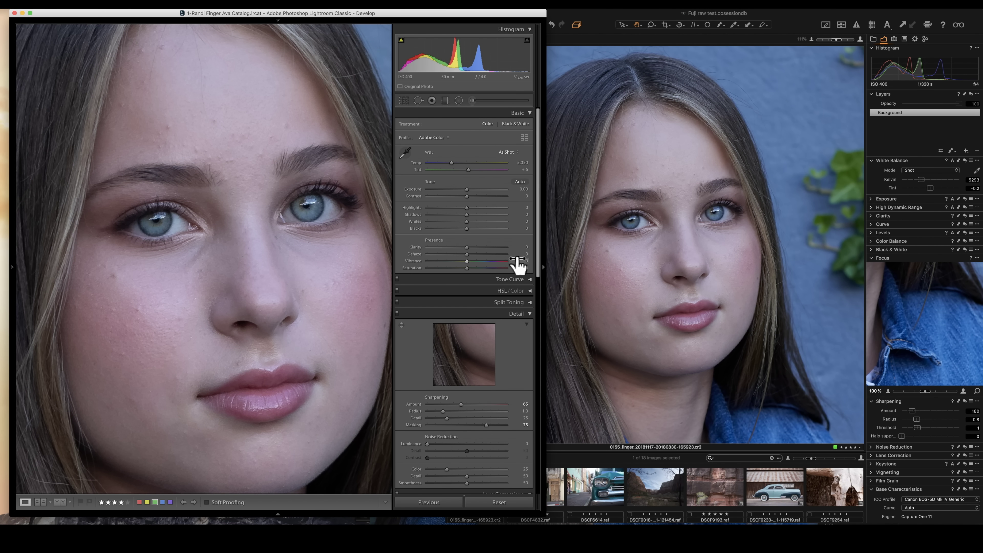
Step: Switch to Capture One, enlarge the portrait's face and set the sharpening amount to 209
left_click(691, 252)
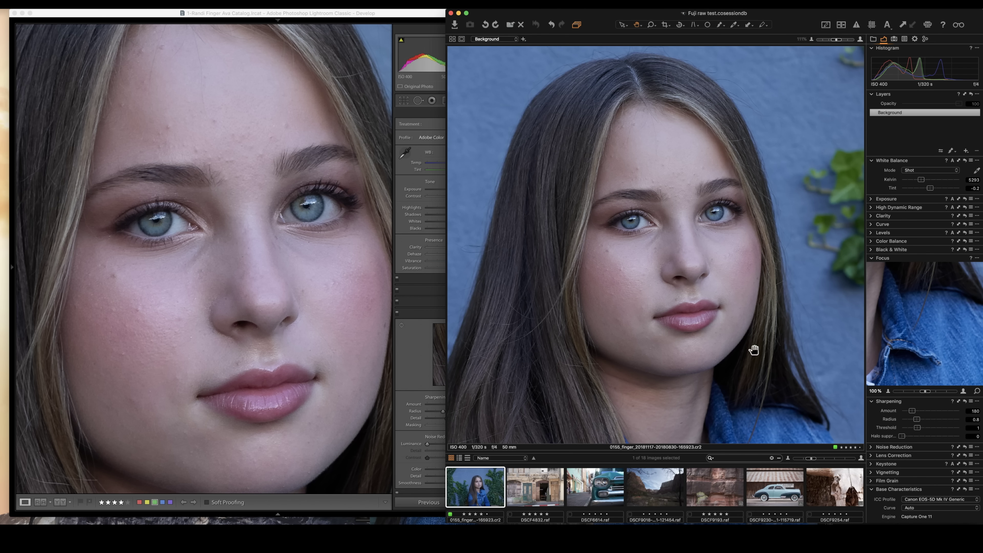
scroll(735, 220, "up", 3)
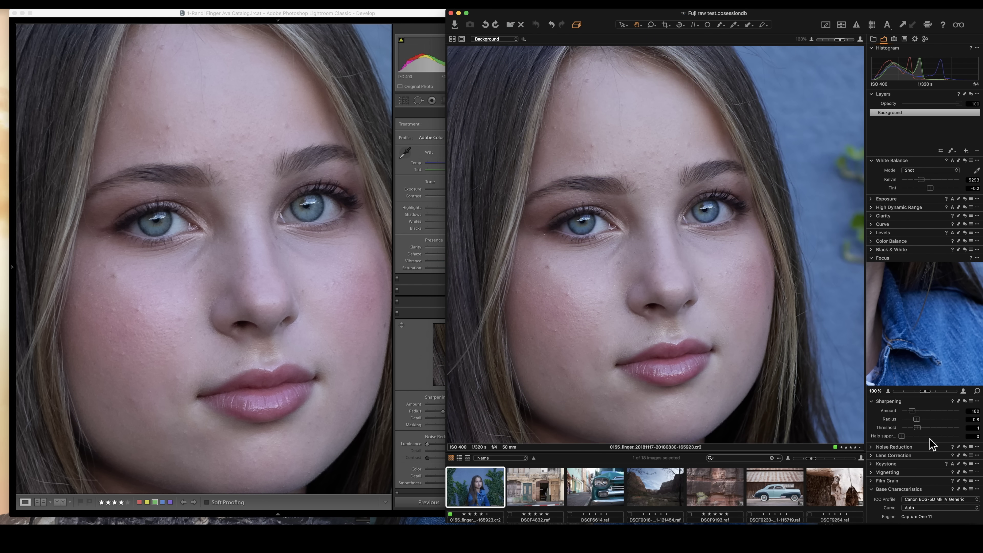
left_click_drag(915, 411, 924, 411)
left_click_drag(914, 412, 914, 412)
Step: Zoom the portrait out in both programs, and examine the eyes and skin close up in Capture One
left_click(663, 331)
left_click(291, 303)
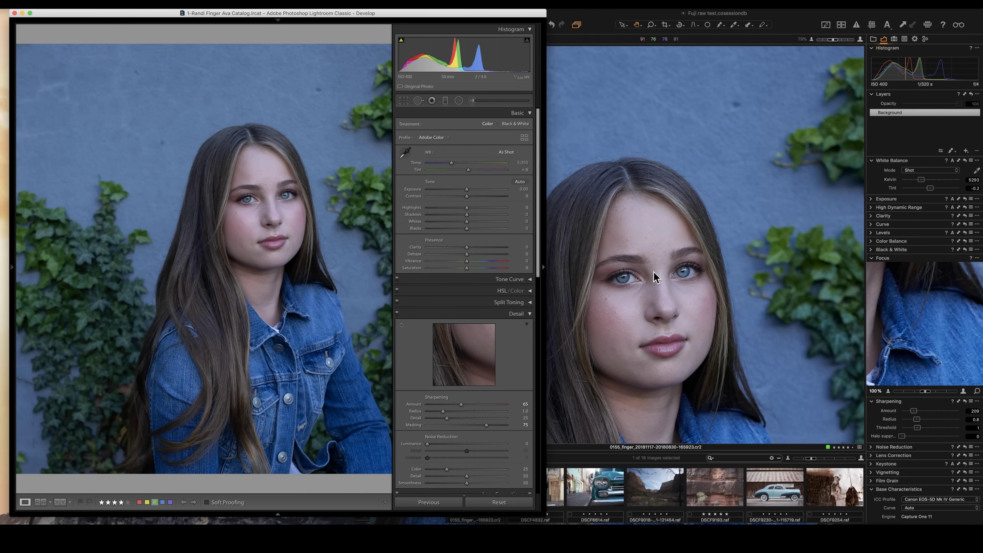
left_click(640, 280)
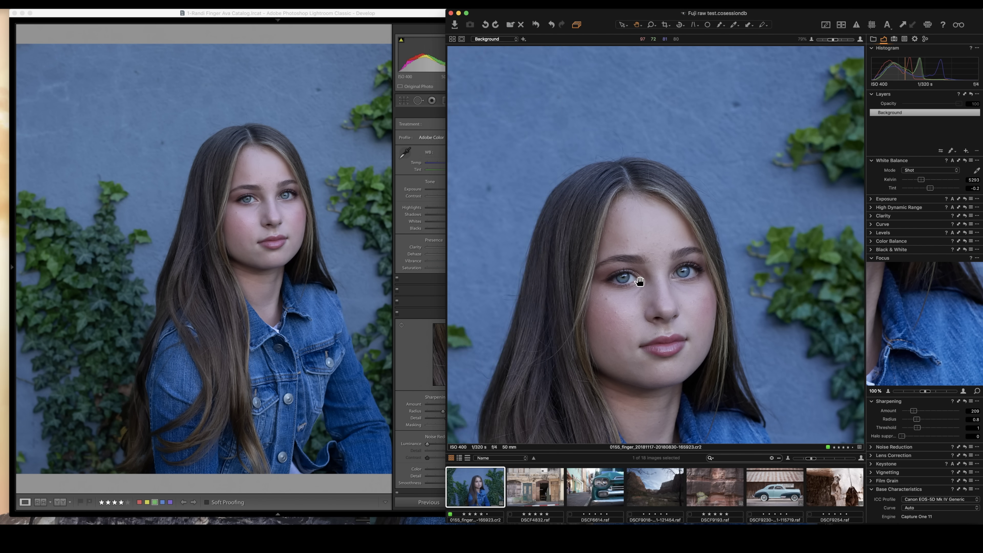
left_click(639, 281)
left_click_drag(639, 281, 652, 202)
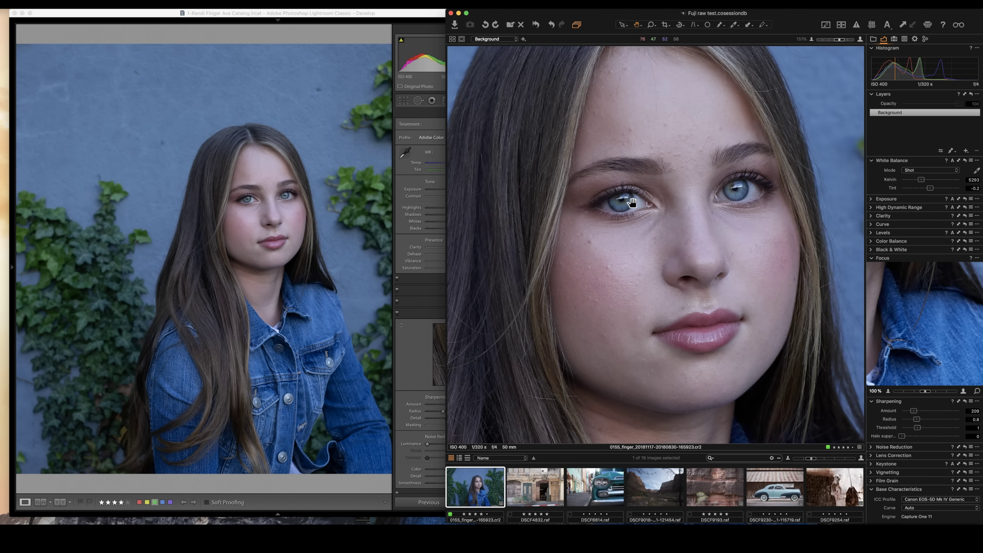
Step: Switch to Lightroom and enlarge the portrait's eyes and skin to compare them with the Capture One rendering
left_click(265, 213)
left_click(263, 191)
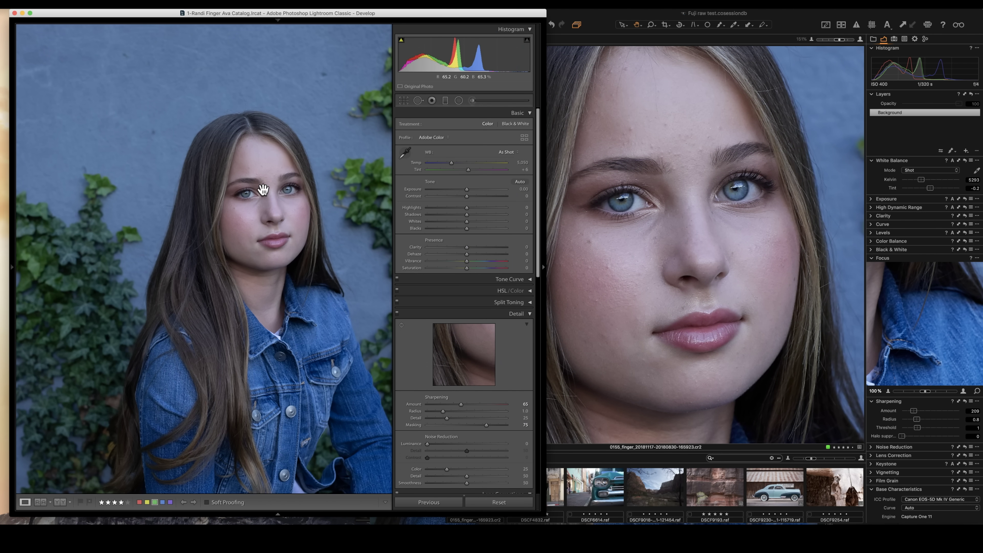
left_click(263, 186)
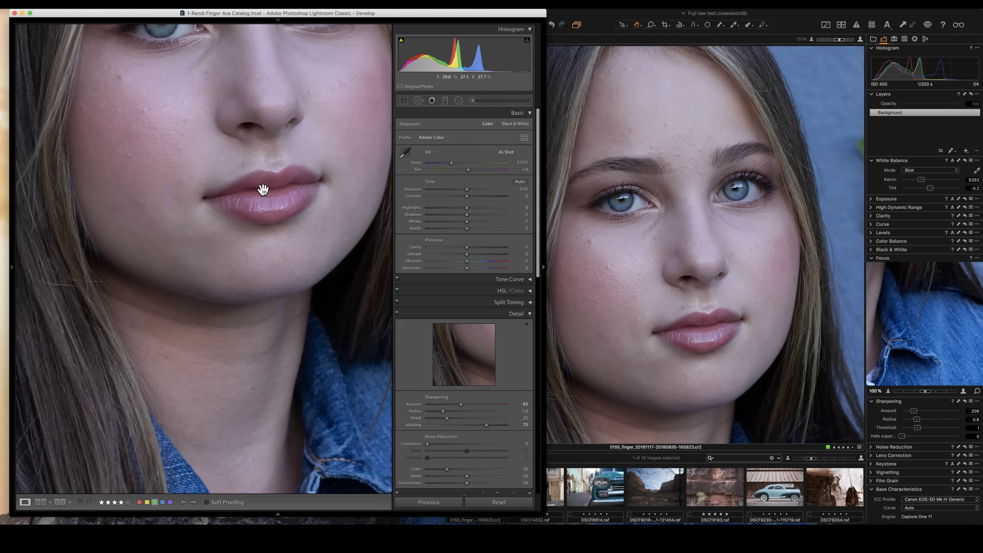
scroll(221, 207, "up", 8)
left_click_drag(217, 194, 253, 238)
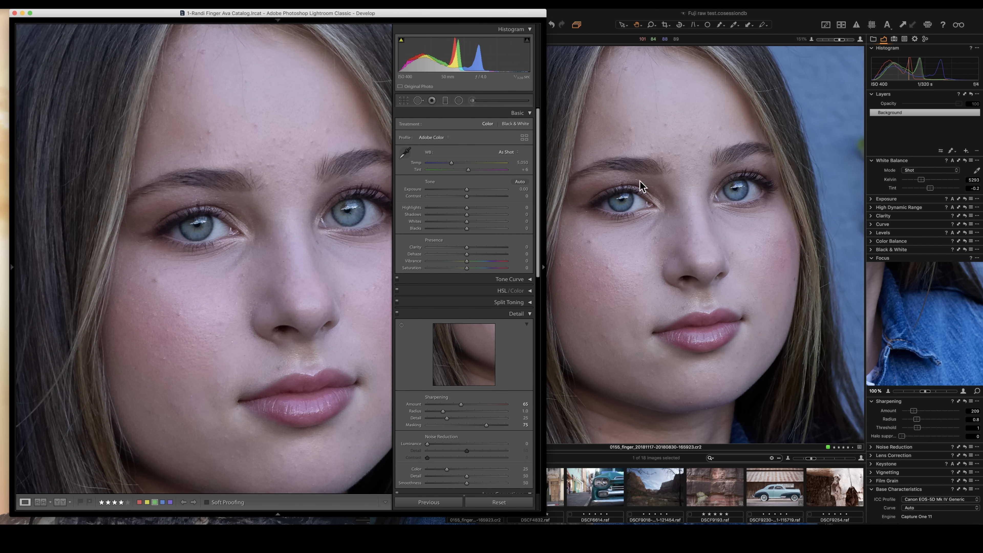
Step: Zoom the portrait back out in Lightroom and Capture One to compare the overall rendering side by side
left_click(239, 288)
left_click(641, 281)
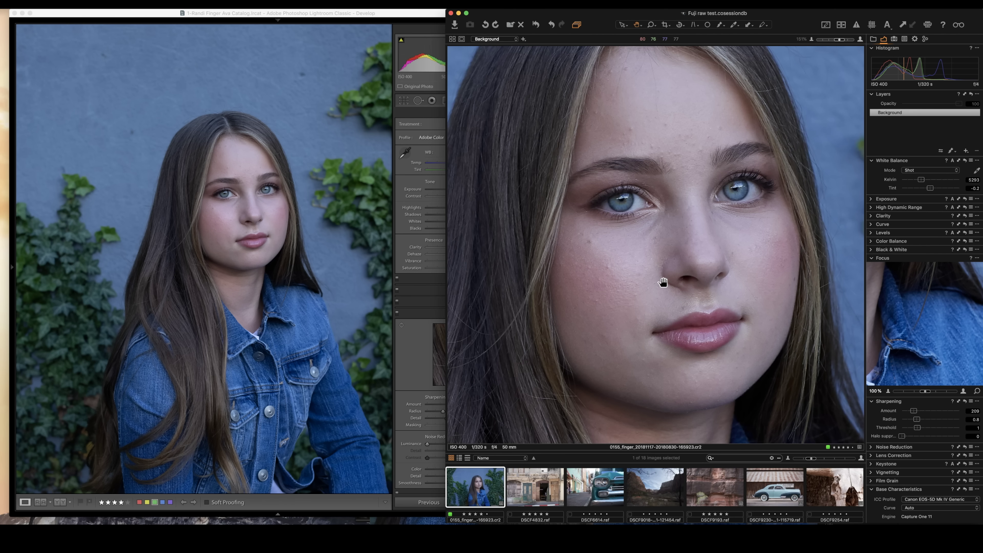
left_click(636, 270)
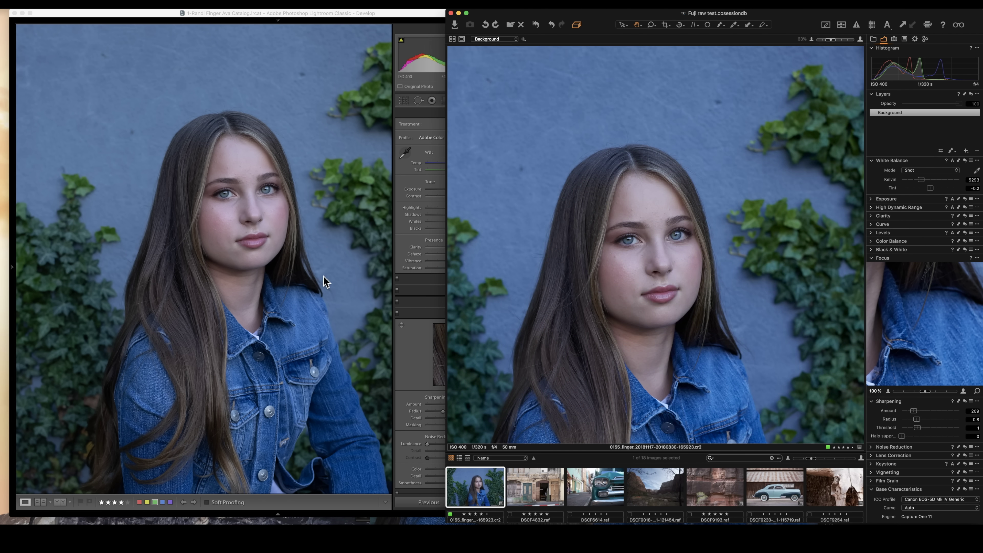
left_click(328, 281)
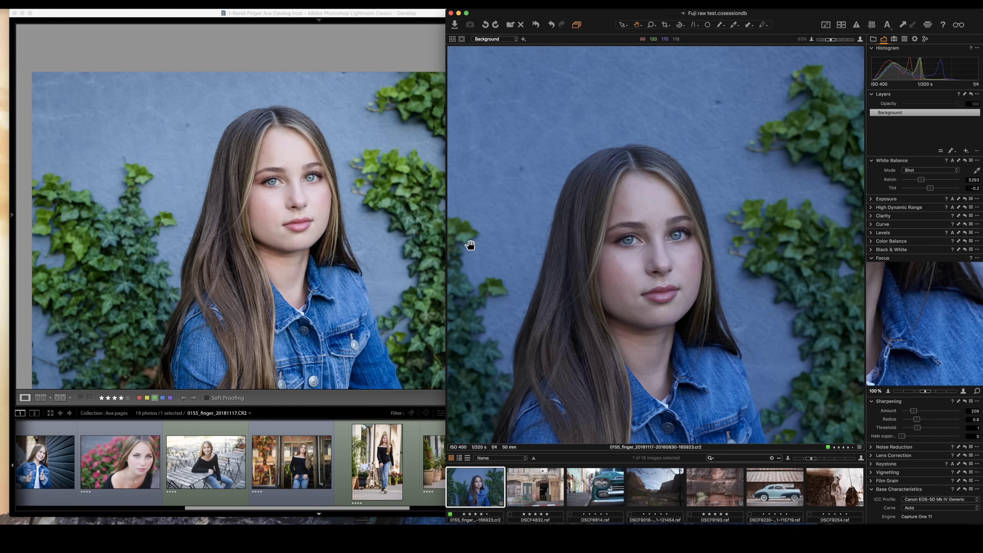
Step: Widen the Capture One window and review the vintage car, red rock, hiking trail and driftwood beach photos
left_click_drag(450, 251, 203, 234)
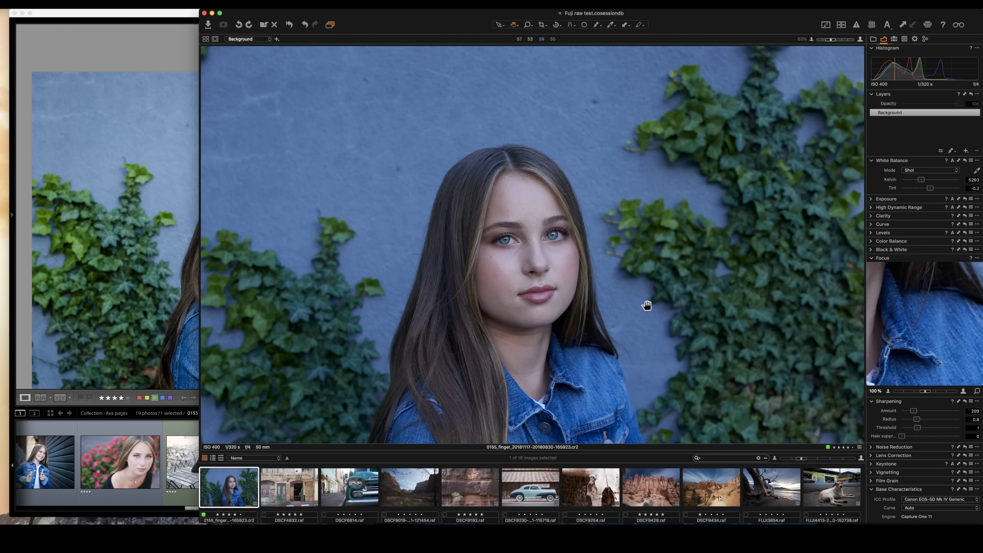
left_click(556, 494)
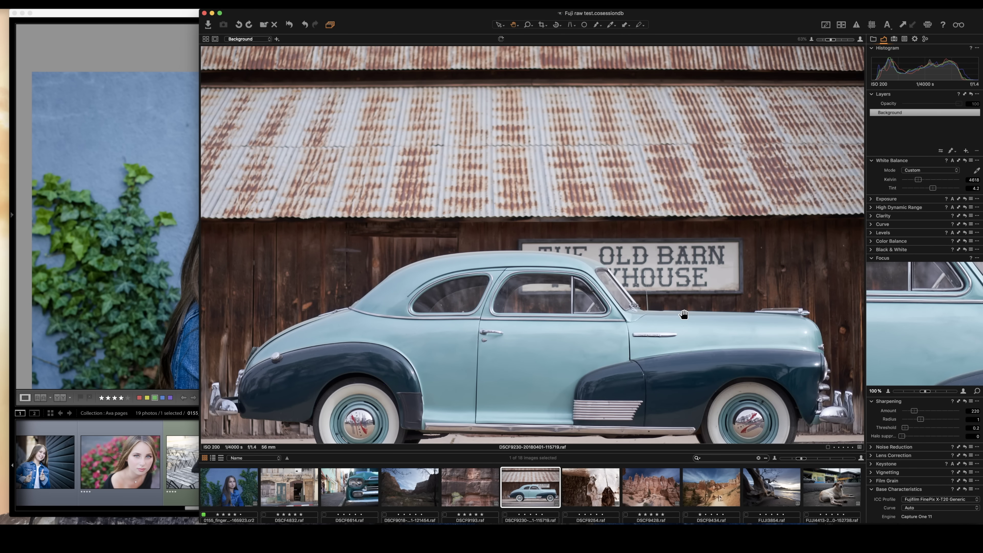
left_click(663, 490)
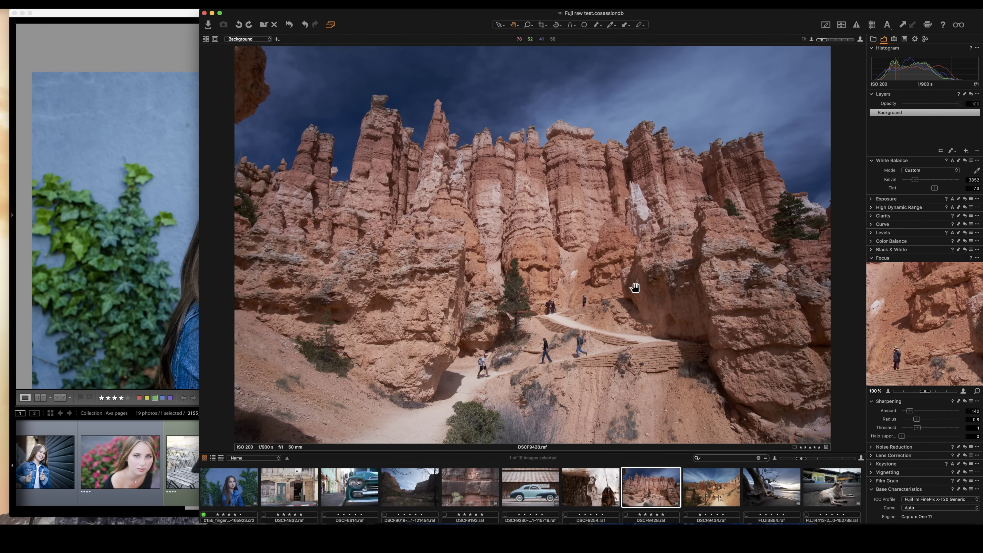
left_click(725, 497)
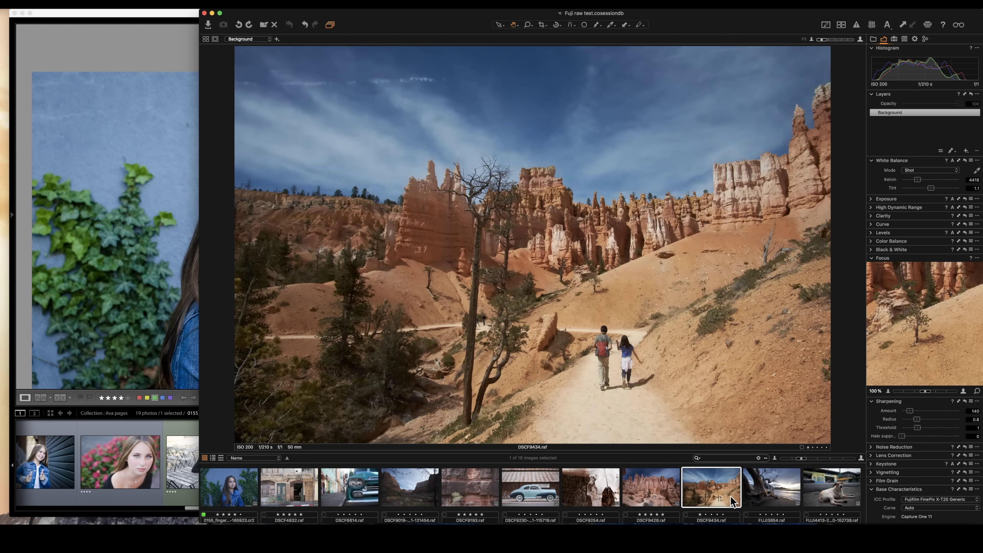
left_click(771, 489)
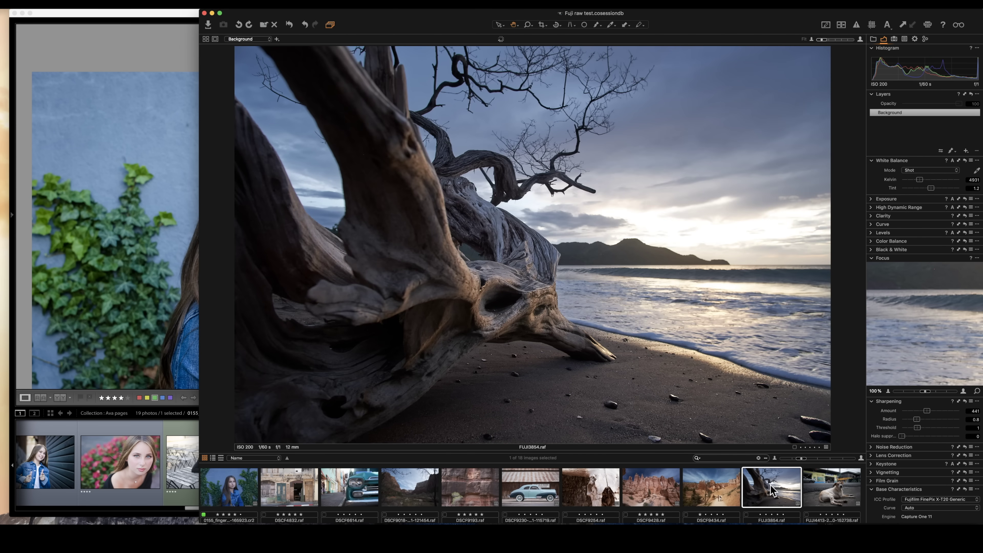
Step: Examine the driftwood texture and shoreline close up in the beach photo, and return to the full image
left_click(539, 263)
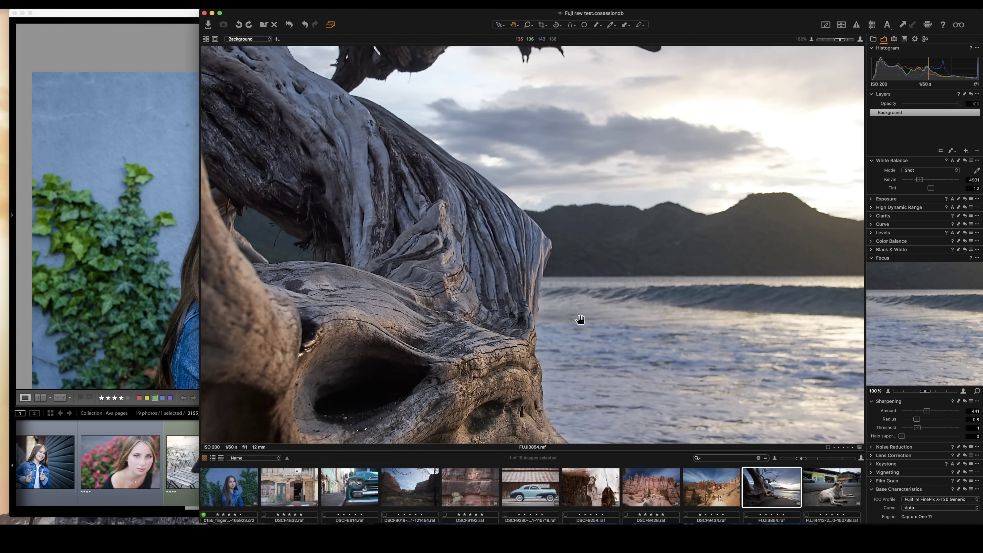
left_click_drag(581, 316, 570, 216)
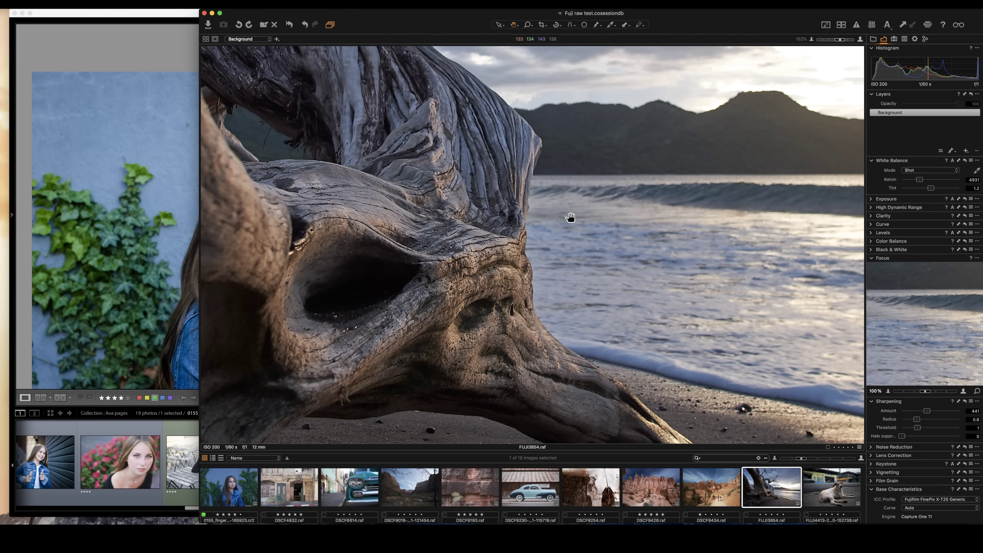
left_click(589, 200)
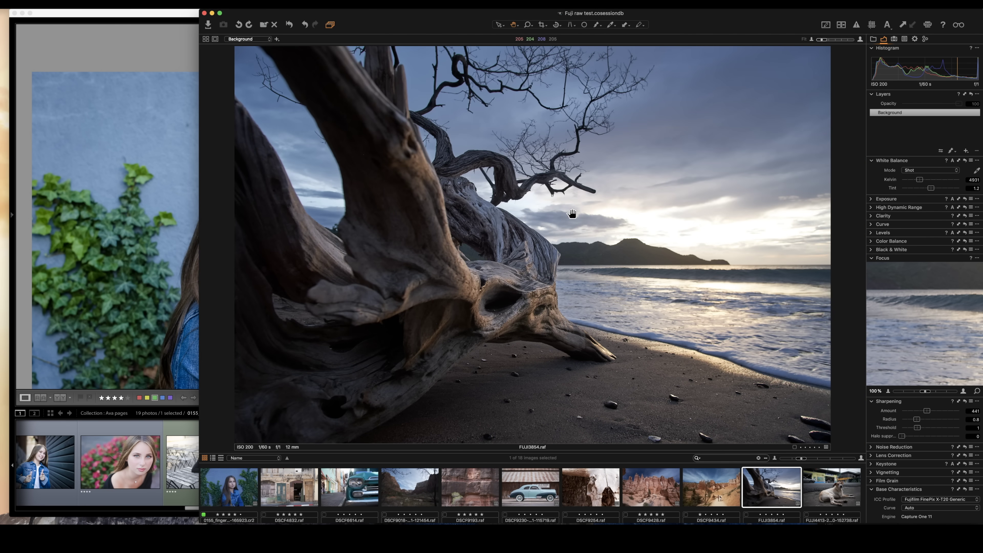